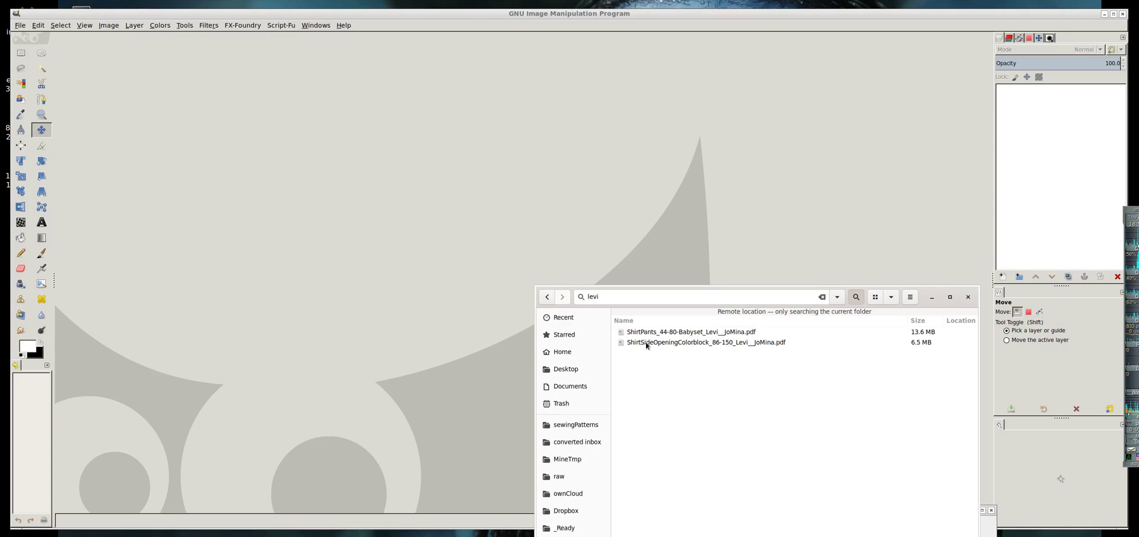
# Step: Load the ShirtSideOpeningColorblock pattern PDF into GIMP's PDF import, showing its 19 pages
pyautogui.moveTo(646, 347); pyautogui.dragTo(390, 337)
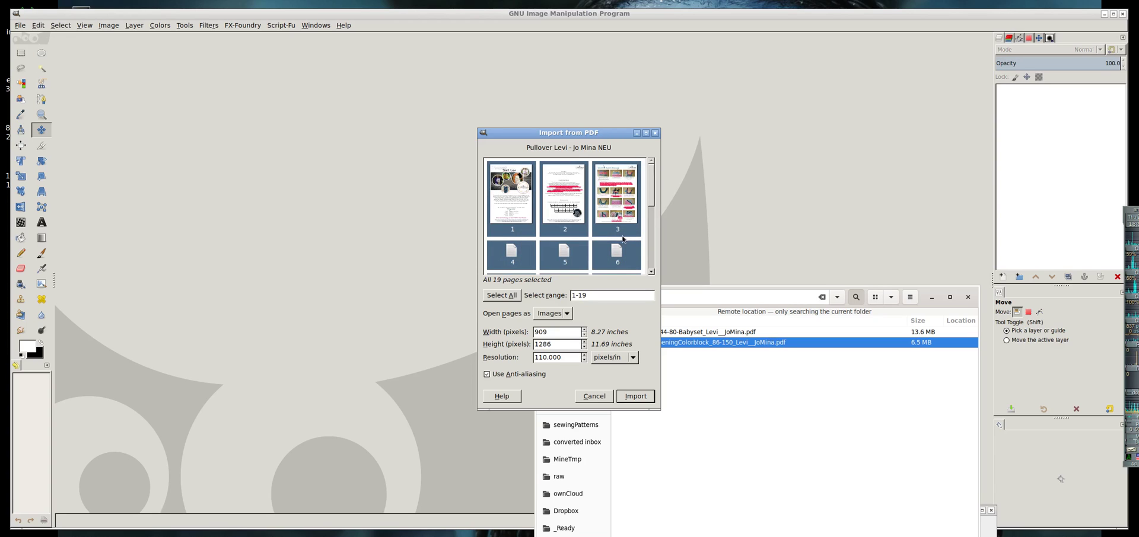
# Step: Import PDF pages 8–17 as ten separate images at 110 pixels/in
pyautogui.scroll(-3, 622, 239)
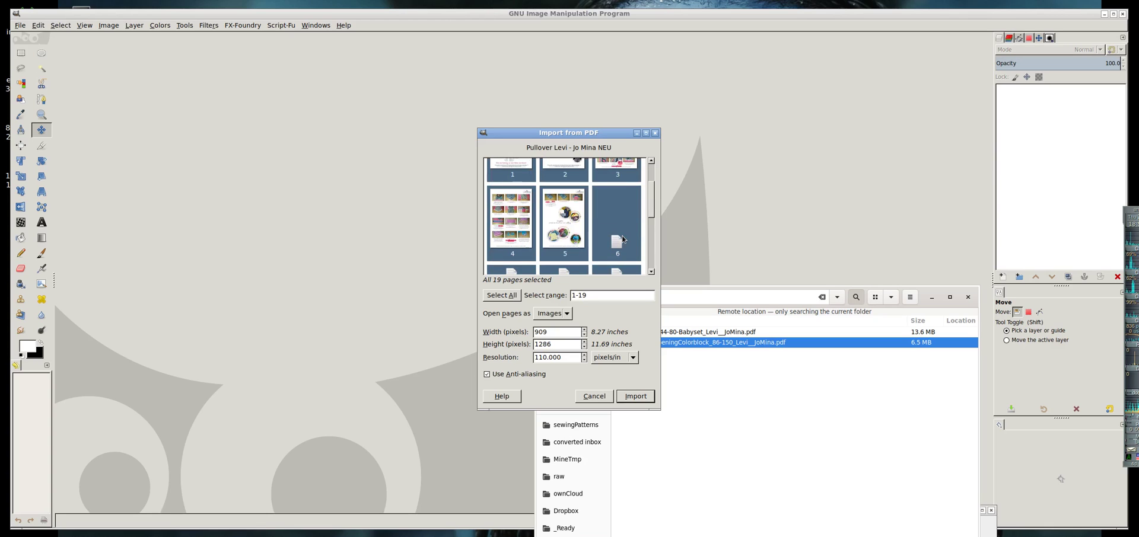
pyautogui.scroll(-2, 622, 239)
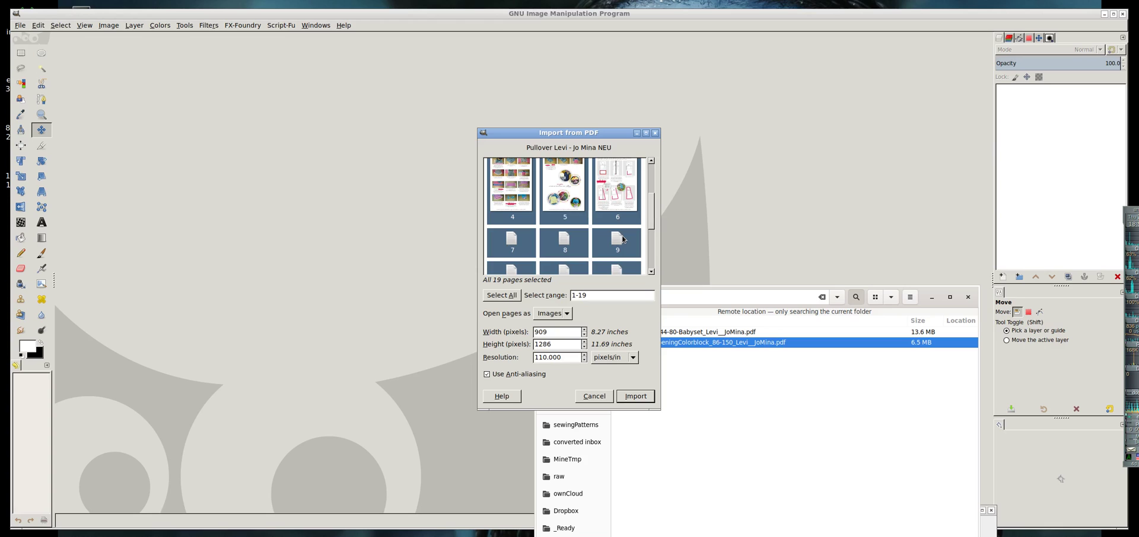
pyautogui.scroll(-2, 622, 239)
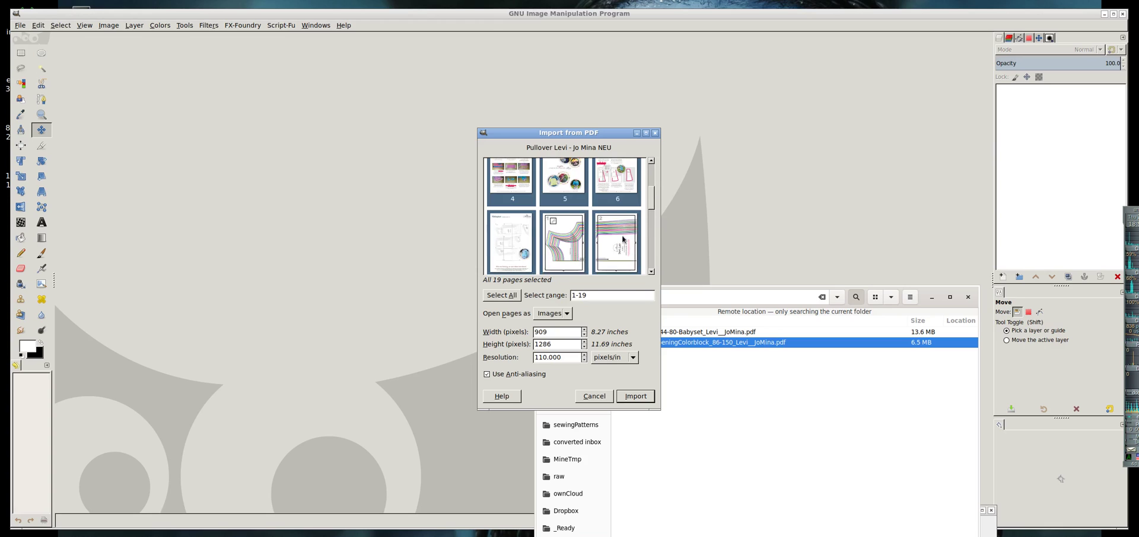
pyautogui.click(548, 237)
pyautogui.scroll(-2, 612, 256)
pyautogui.scroll(-2, 612, 256)
pyautogui.scroll(-3, 608, 262)
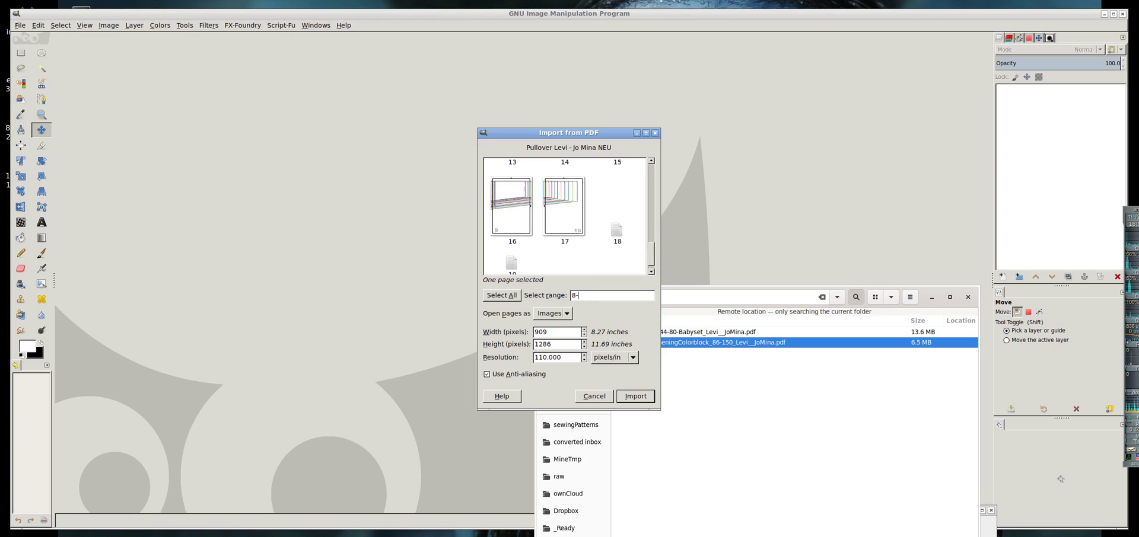
pyautogui.write('17')
pyautogui.press('Return')
pyautogui.click(561, 313)
pyautogui.click(560, 313)
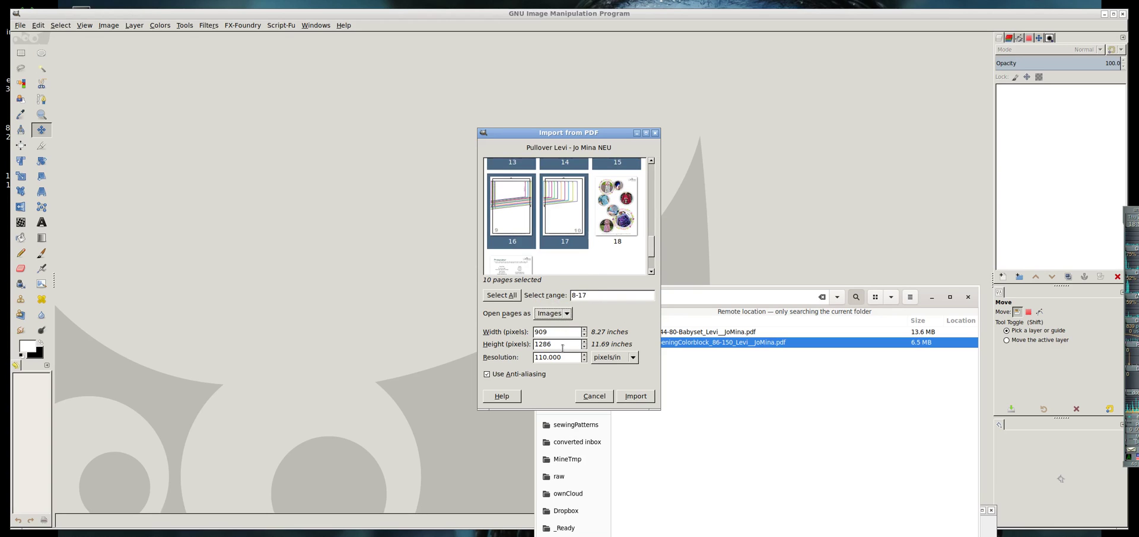
pyautogui.click(544, 360)
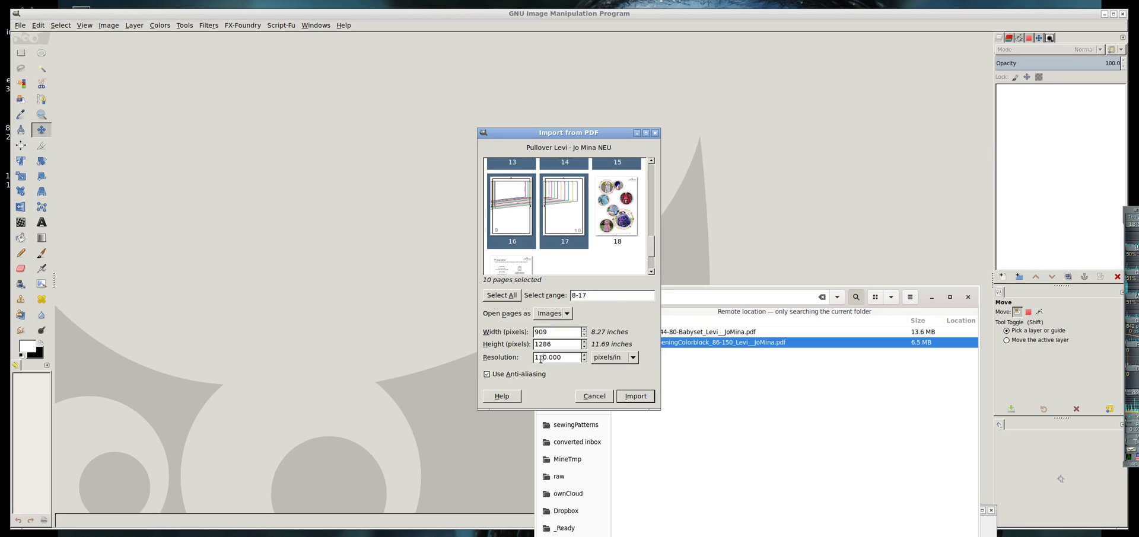
pyautogui.click(630, 398)
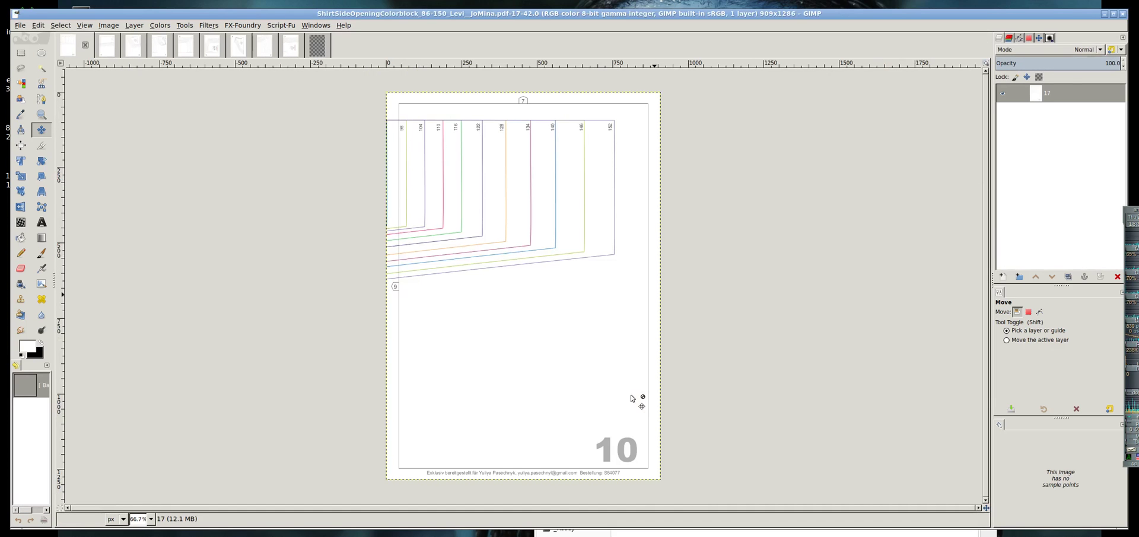
# Step: Bring up the pattern page 1 image and its Image menu
pyautogui.click(314, 46)
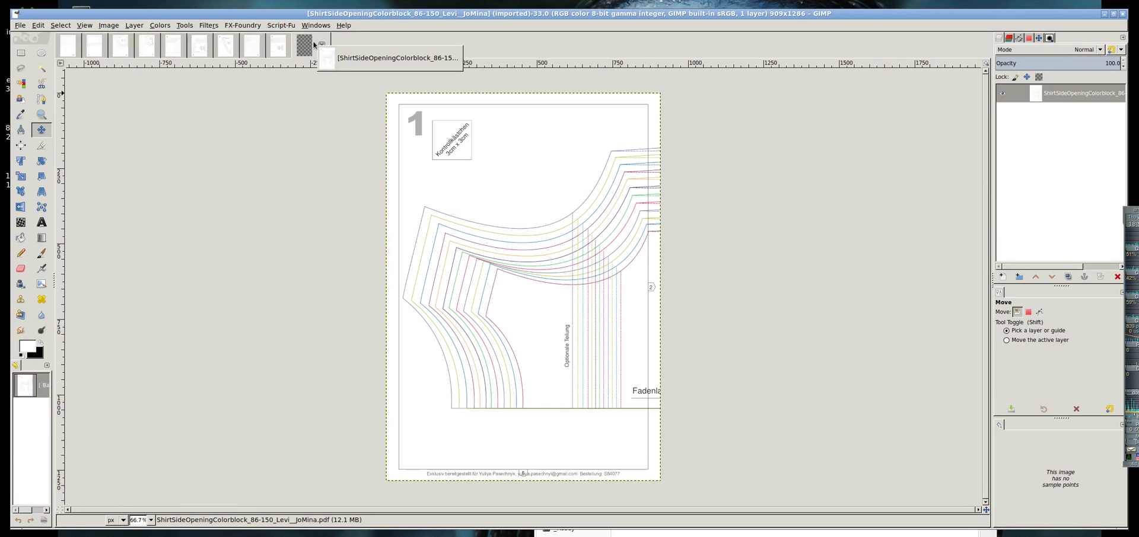
pyautogui.click(18, 27)
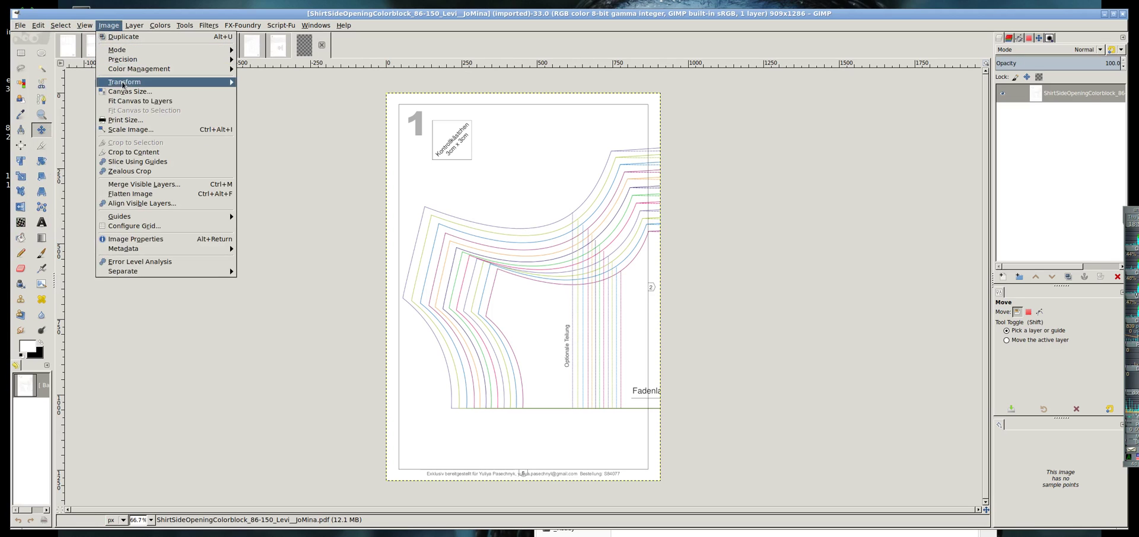
# Step: Enlarge the page 1 canvas to 4909 × 3286 px, leaving space right and below
pyautogui.click(124, 92)
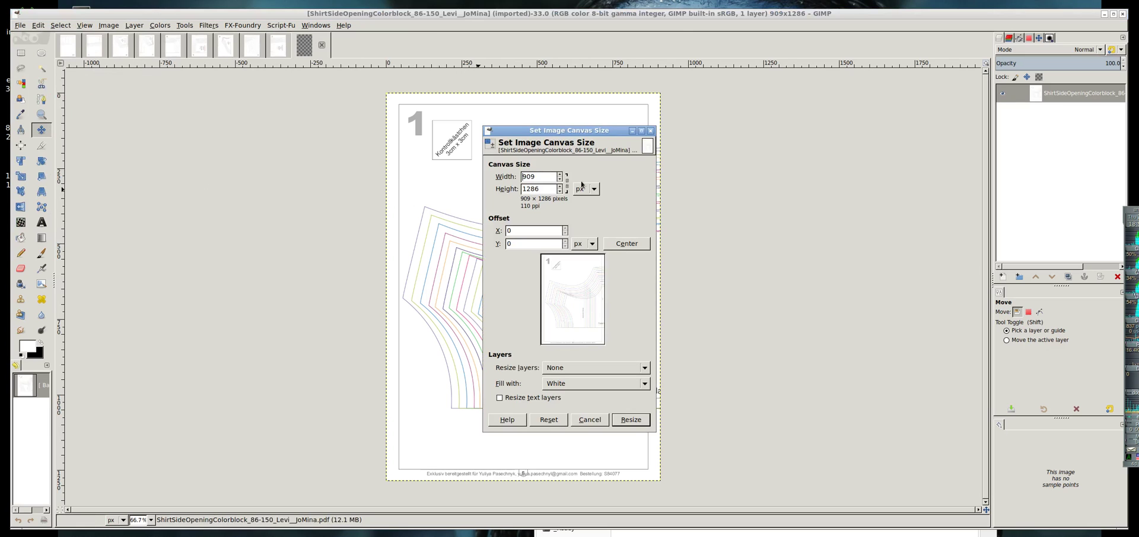
pyautogui.press('Tab')
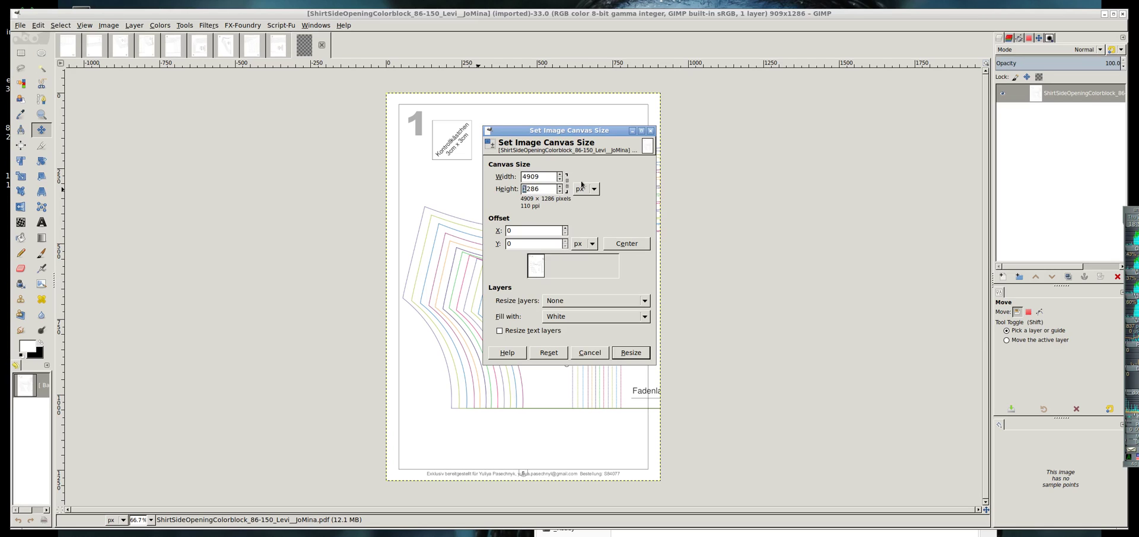
pyautogui.press('Tab')
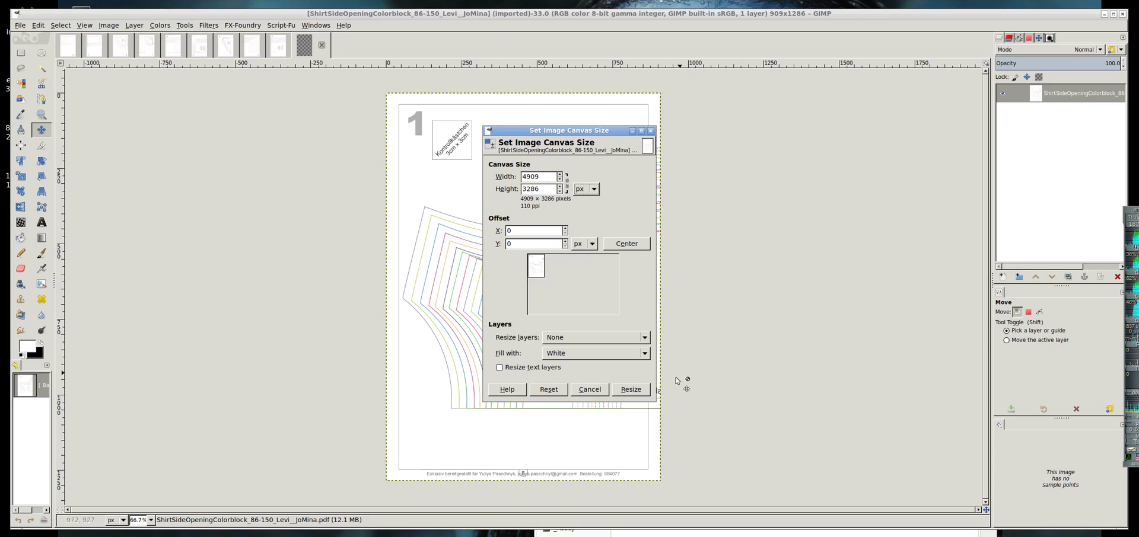
pyautogui.click(641, 391)
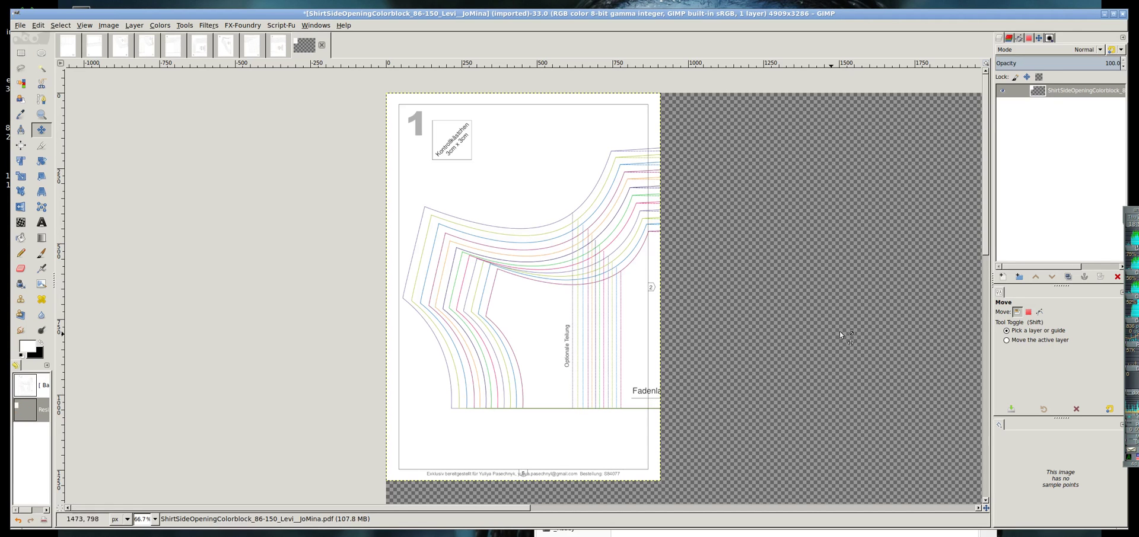
# Step: Add a white-filled layer beneath the page 1 pattern layer, then show the page 2 image
pyautogui.click(1003, 276)
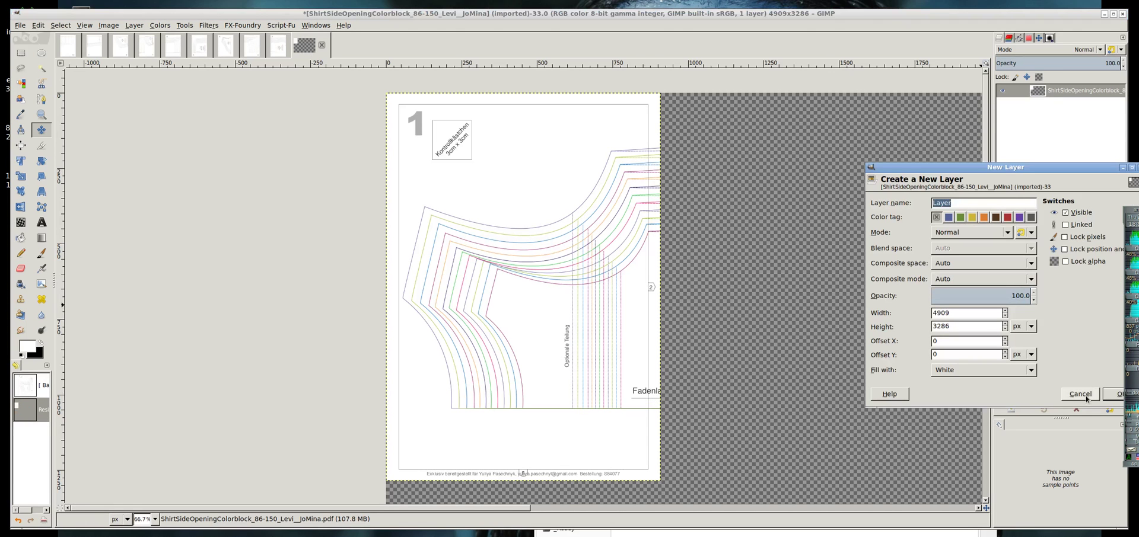
pyautogui.moveTo(1085, 175); pyautogui.dragTo(936, 183)
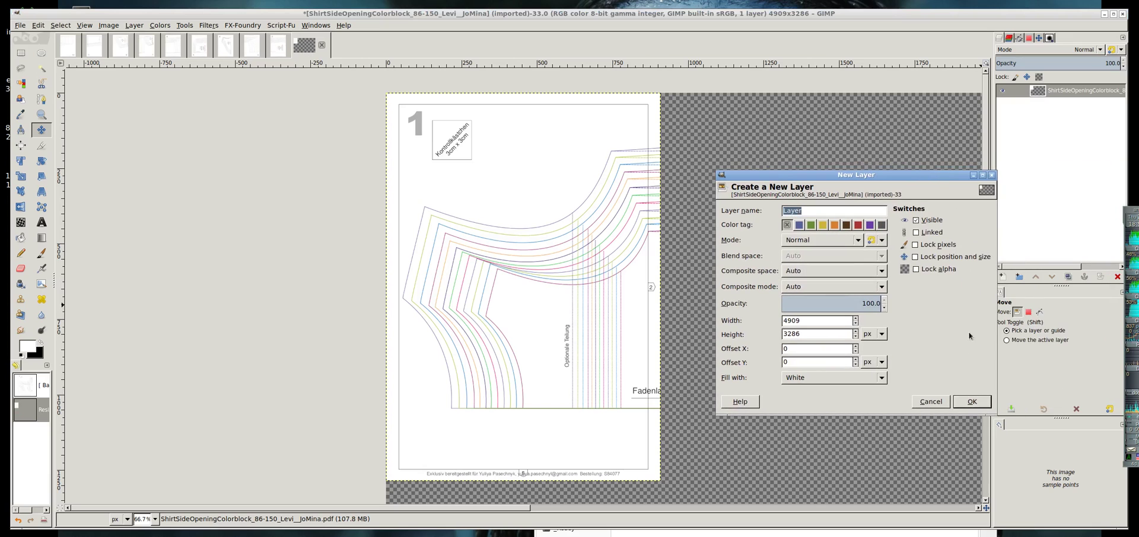
pyautogui.click(866, 378)
pyautogui.click(830, 377)
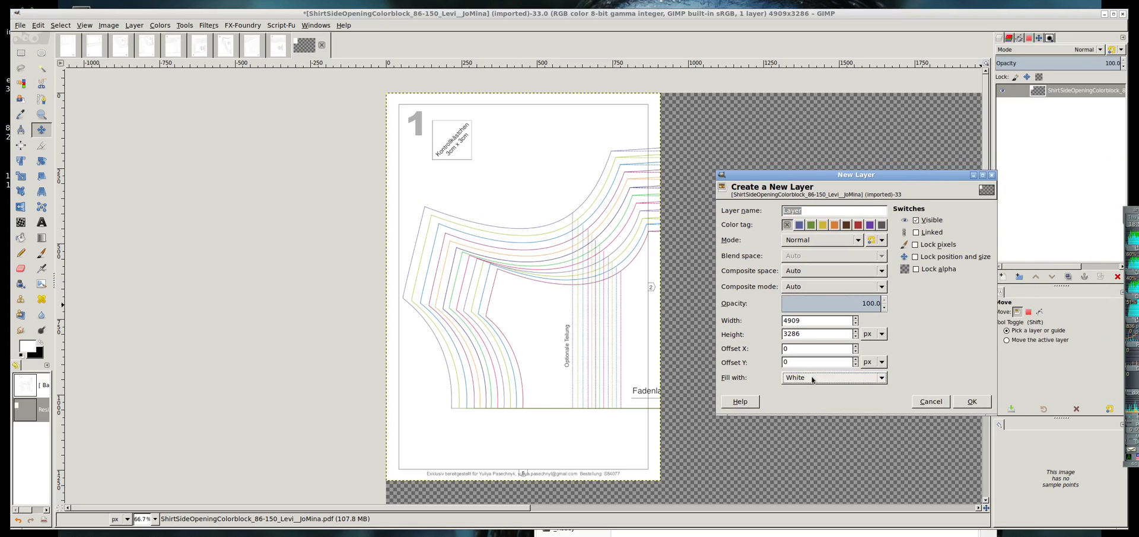
pyautogui.click(983, 404)
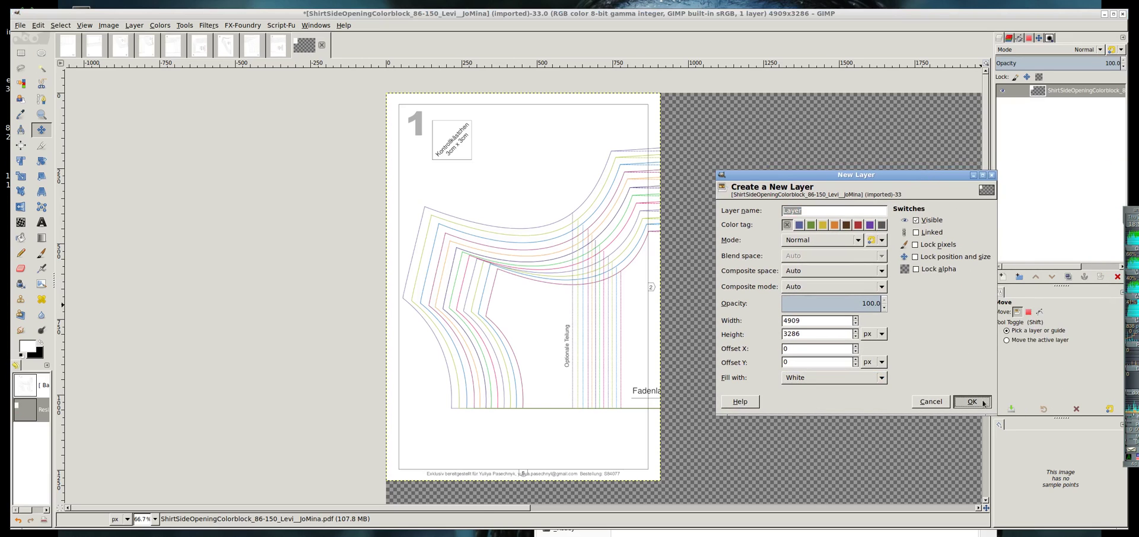
pyautogui.moveTo(1062, 105); pyautogui.dragTo(1061, 92)
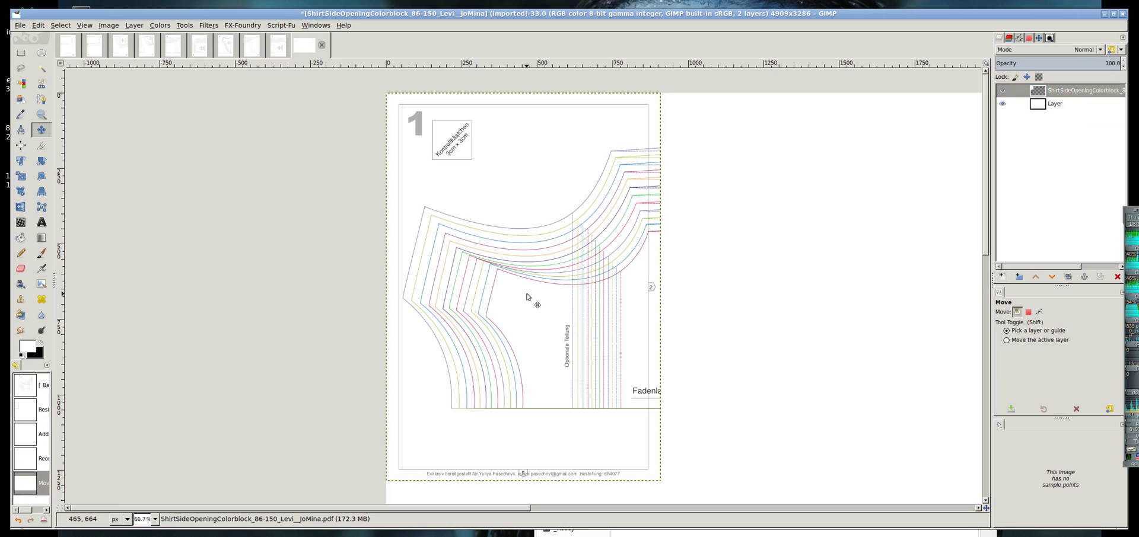
pyautogui.click(280, 51)
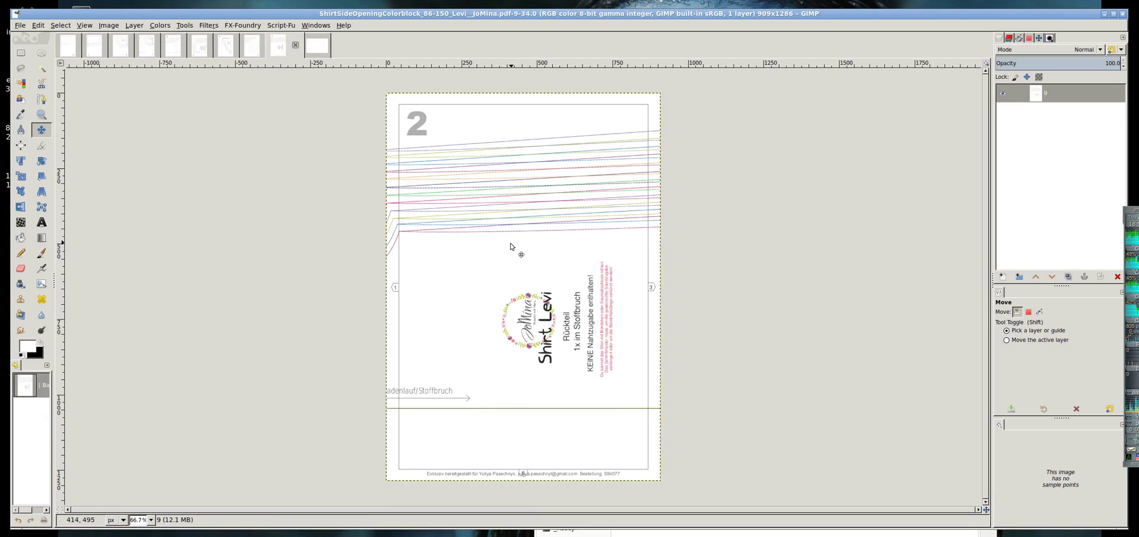
# Step: Copy all of page 2 into the combined image and shift it right beside page 1
pyautogui.hotkey('ctrl', 'a')
pyautogui.hotkey('ctrl', 'c')
pyautogui.click(319, 44)
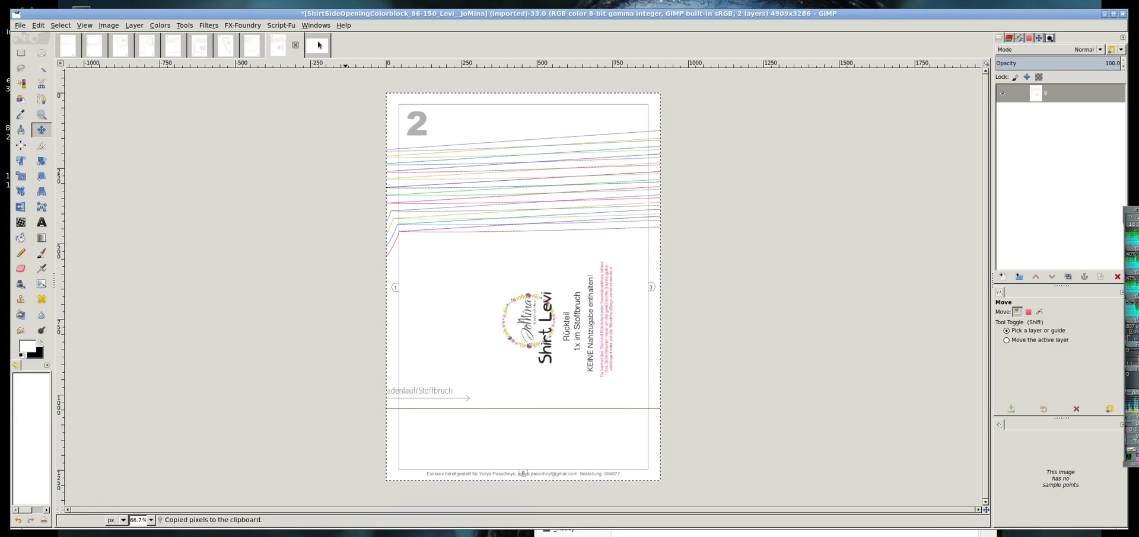
pyautogui.hotkey('ctrl', 'v')
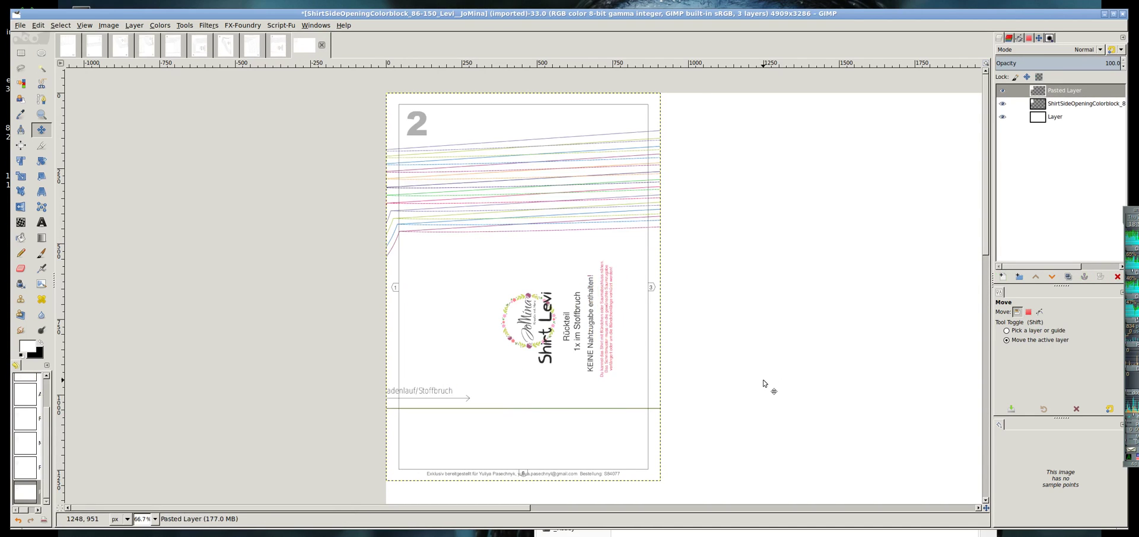
pyautogui.hotkey('shift', 'Right')
pyautogui.hotkey('shift', 'Right')
pyautogui.hotkey('shift', 'Right')
pyautogui.hotkey('shift', 'Right')
pyautogui.hotkey('shift', 'Right')
pyautogui.hotkey('shift', 'Right')
pyautogui.hotkey('shift', 'Right')
pyautogui.hotkey('shift', 'Right')
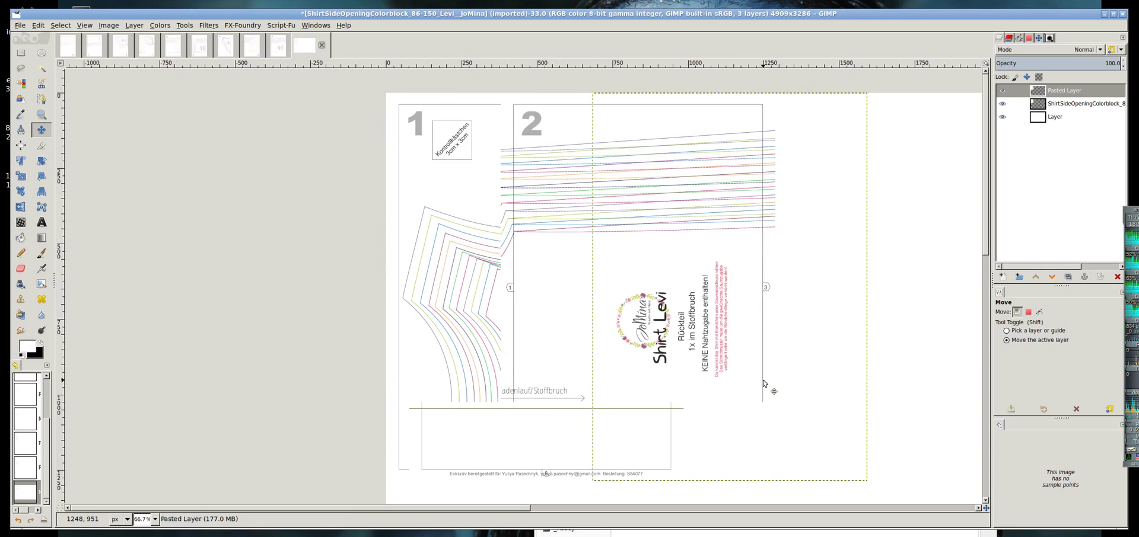
pyautogui.hotkey('shift', 'Right')
pyautogui.hotkey('shift', 'Right')
pyautogui.hotkey('shift', 'Right')
pyautogui.hotkey('shift', 'Left')
pyautogui.hotkey('shift', 'Left')
pyautogui.hotkey('shift', 'Left')
pyautogui.hotkey('shift', 'Left')
pyautogui.hotkey('shift', 'Left')
pyautogui.hotkey('shift', 'Left')
pyautogui.hotkey('shift', 'Left')
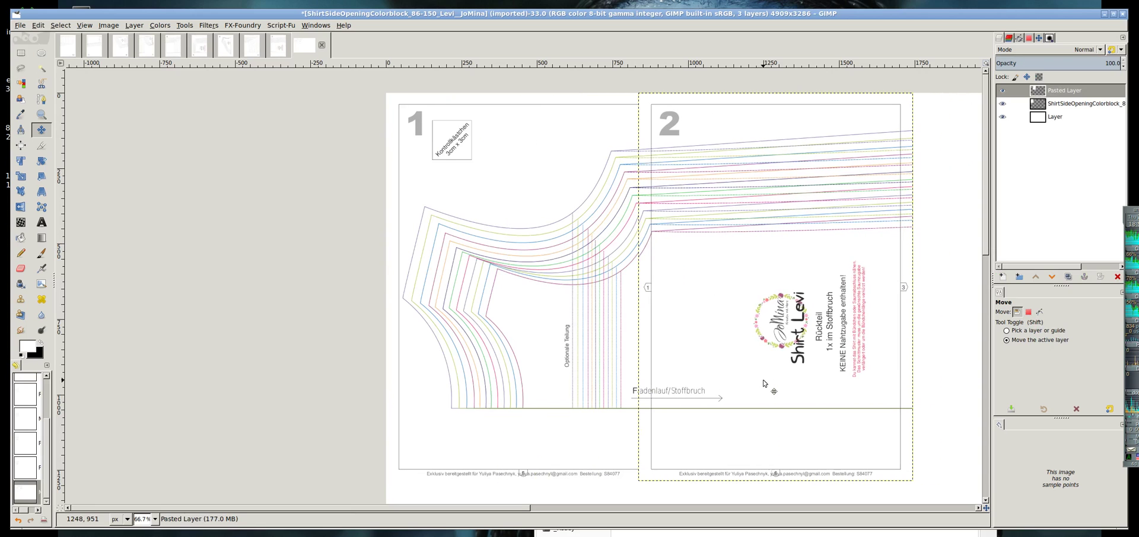
# Step: Set the page 2 layer to Darken only and fine-align it with page 1
pyautogui.click(1017, 50)
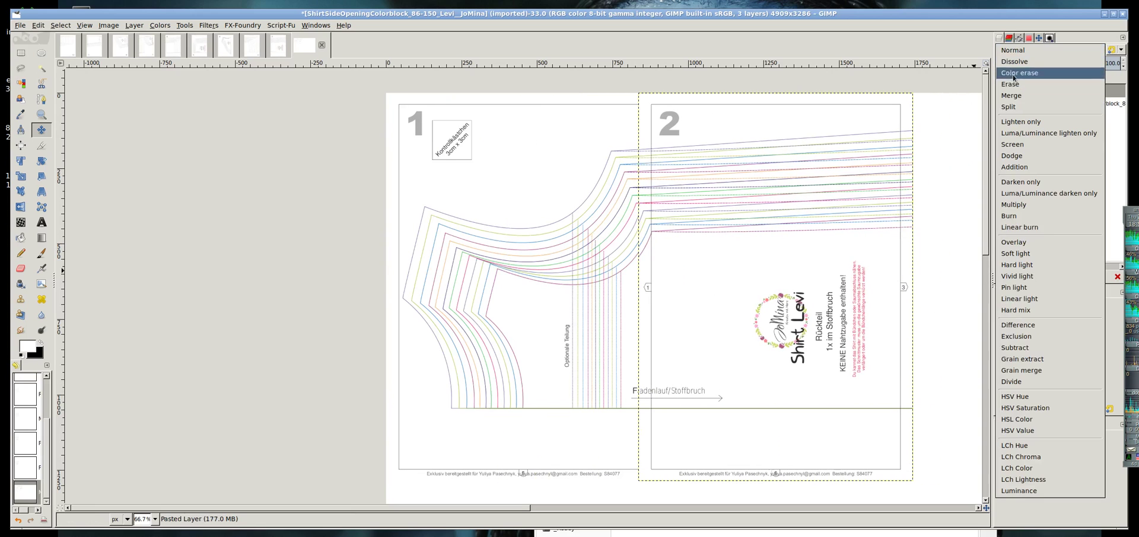
pyautogui.click(1019, 184)
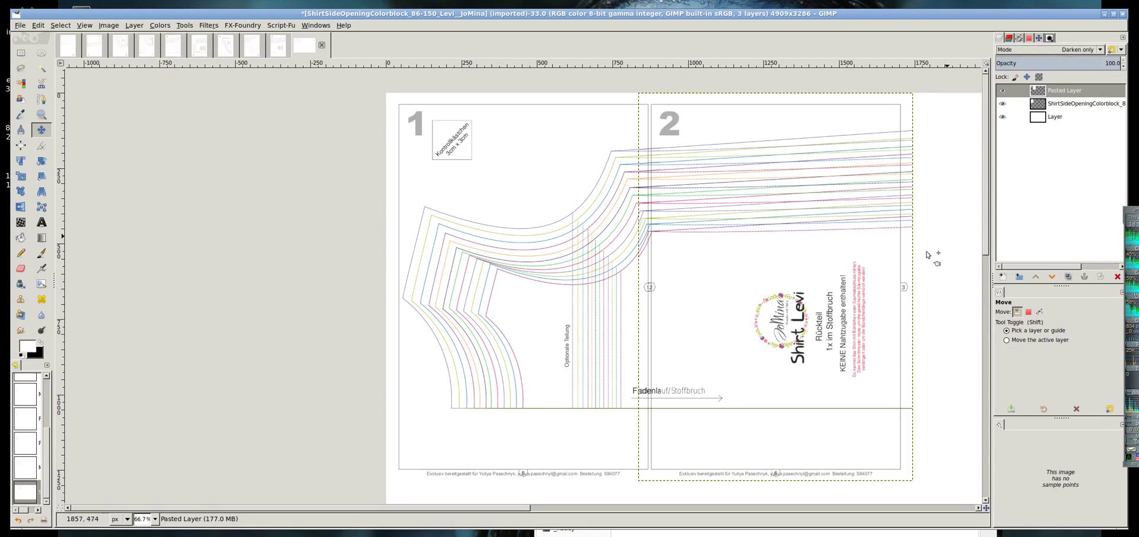
pyautogui.moveTo(813, 323); pyautogui.dragTo(812, 323)
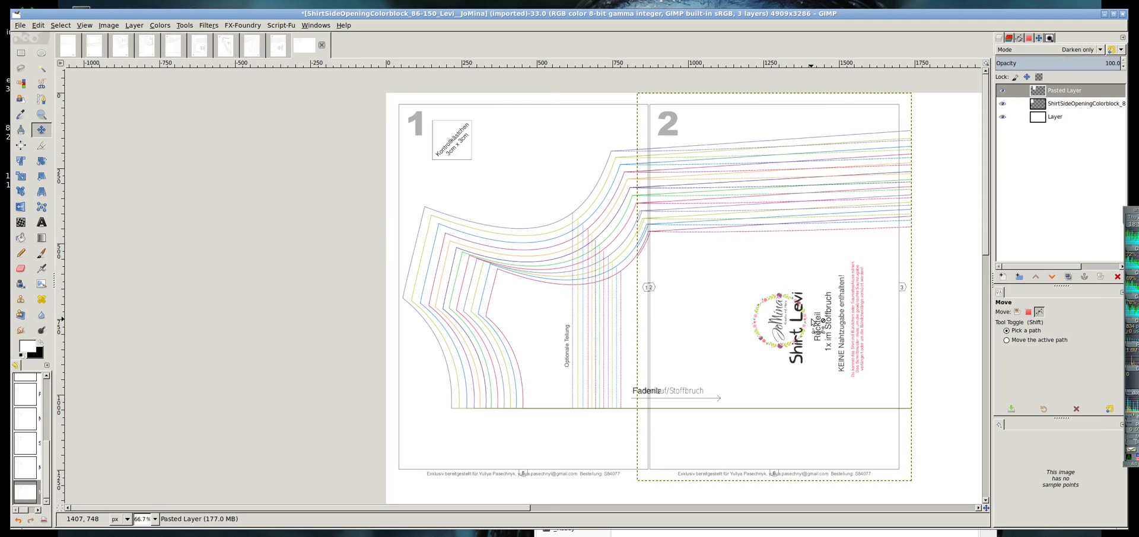
pyautogui.scroll(1, 813, 323)
pyautogui.press('Left')
pyautogui.press('Left')
pyautogui.press('Left')
pyautogui.press('Left')
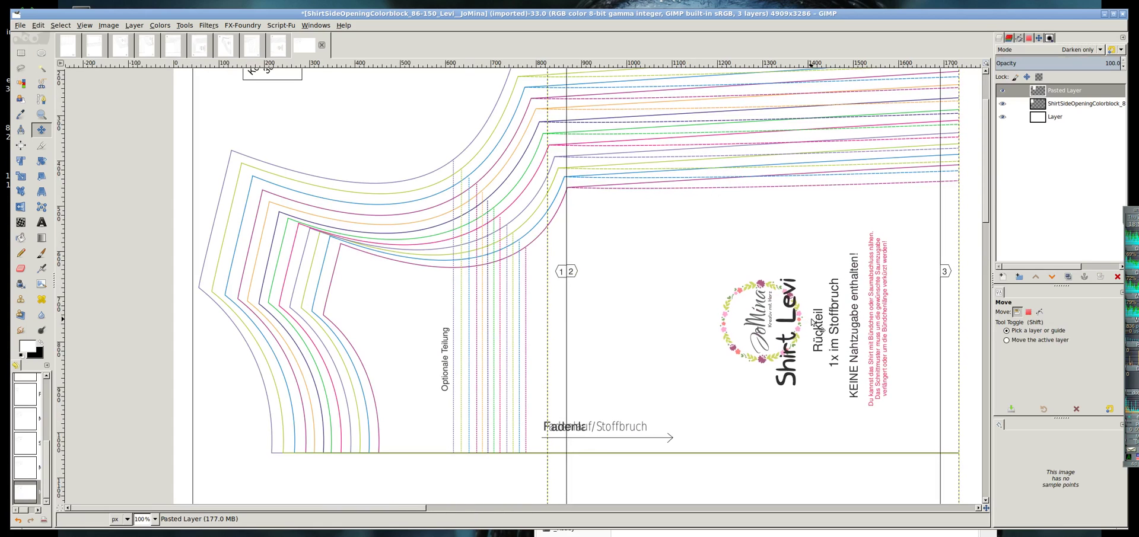
pyautogui.scroll(3, 674, 291)
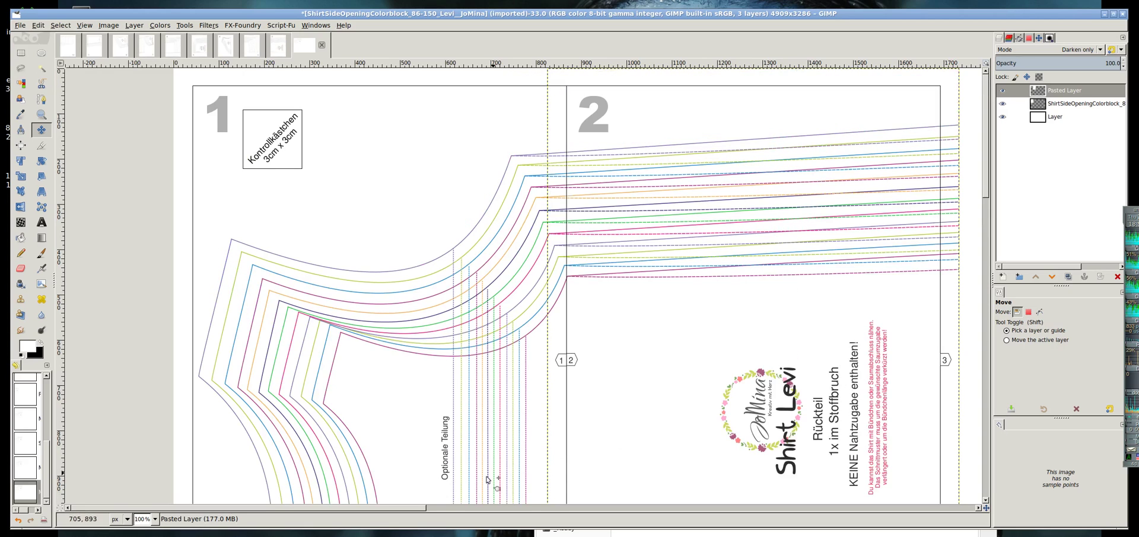
pyautogui.hotkey('ctrl', 's')
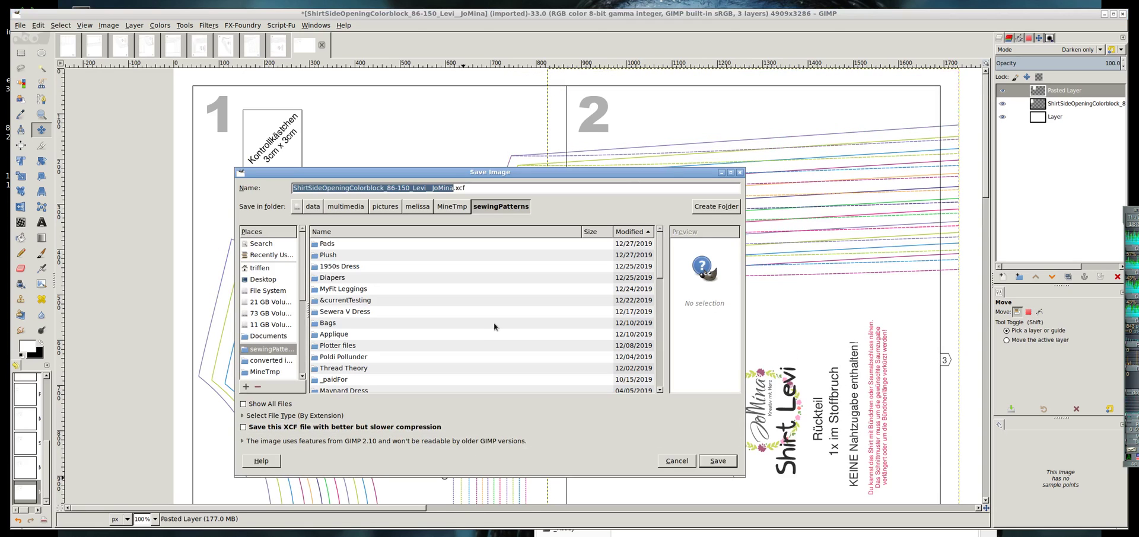
# Step: Append 2 to the name, saving ShirtSideOpeningColorblock_86-150_Levi__JoMina2.xcf in sewingPatterns
pyautogui.press('Left')
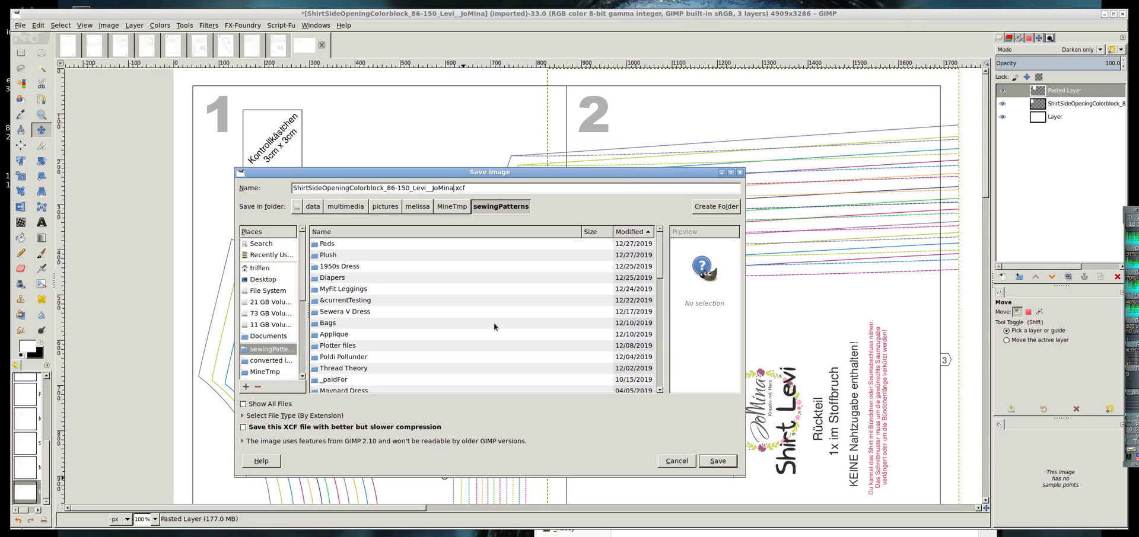
pyautogui.write('2')
pyautogui.press('Return')
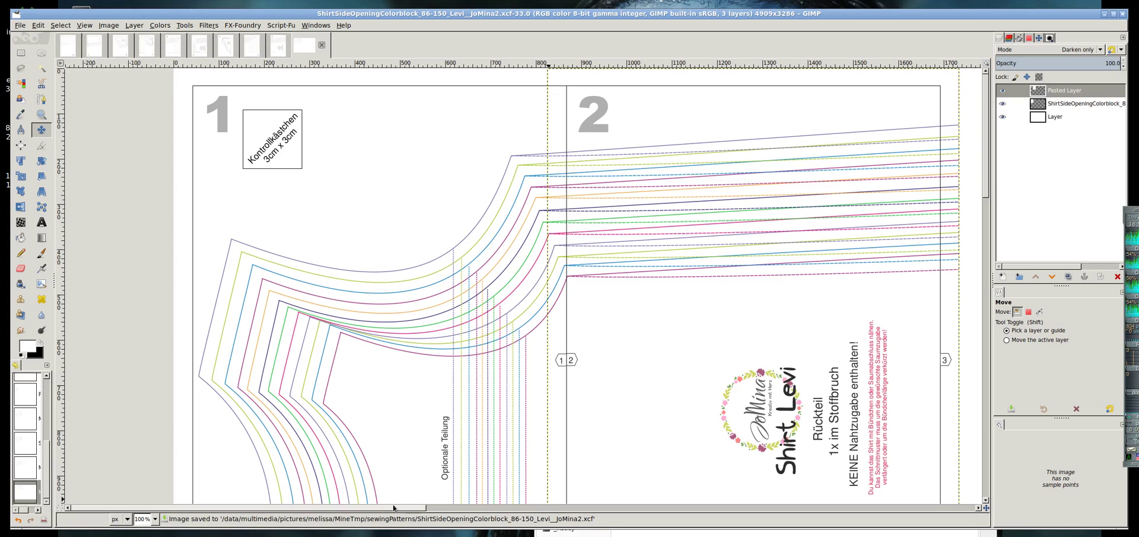
pyautogui.moveTo(391, 510); pyautogui.dragTo(562, 510)
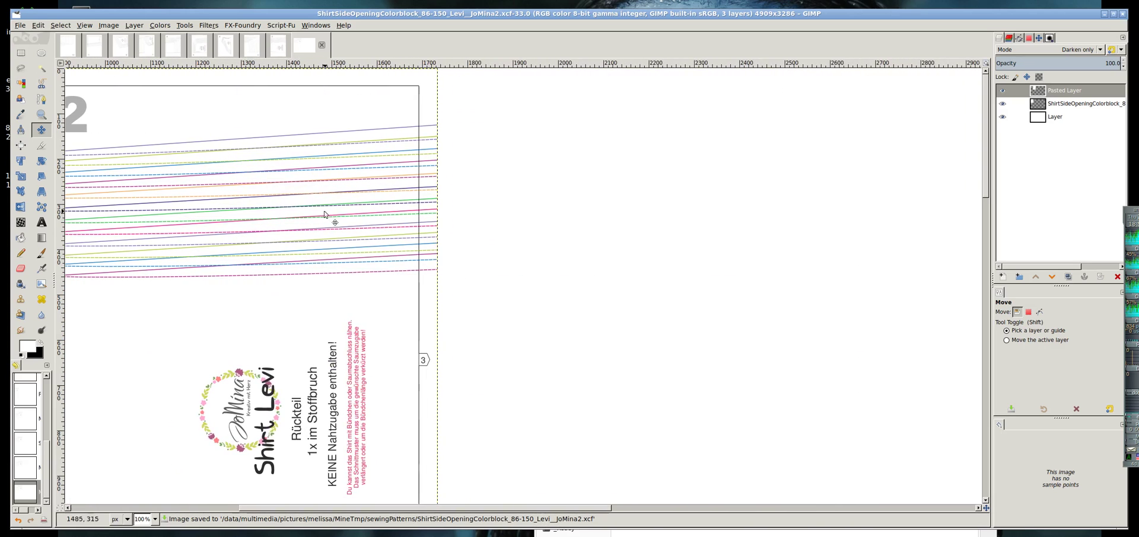
# Step: Paste page 3 into the pattern as a new layer and move it right beside page 2
pyautogui.click(275, 46)
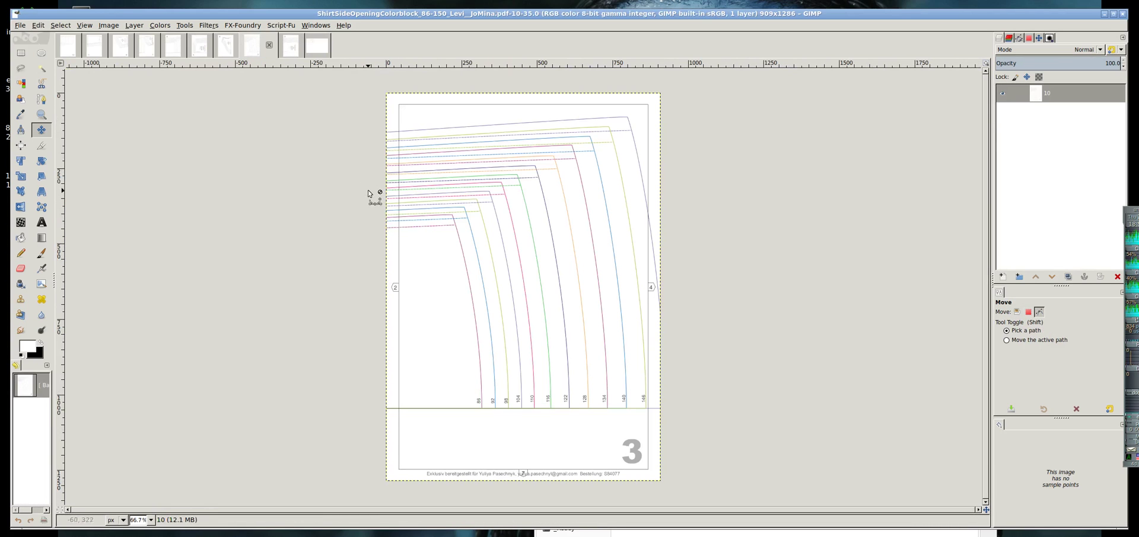
pyautogui.click(303, 45)
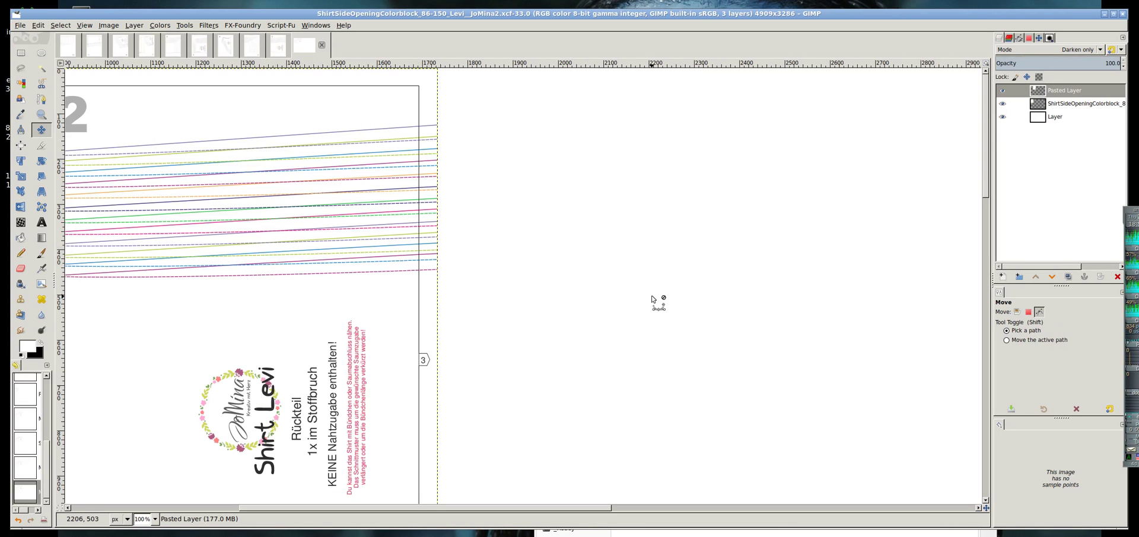
pyautogui.hotkey('ctrl', 'v')
pyautogui.hotkey('shift', 'ctrl', 'n')
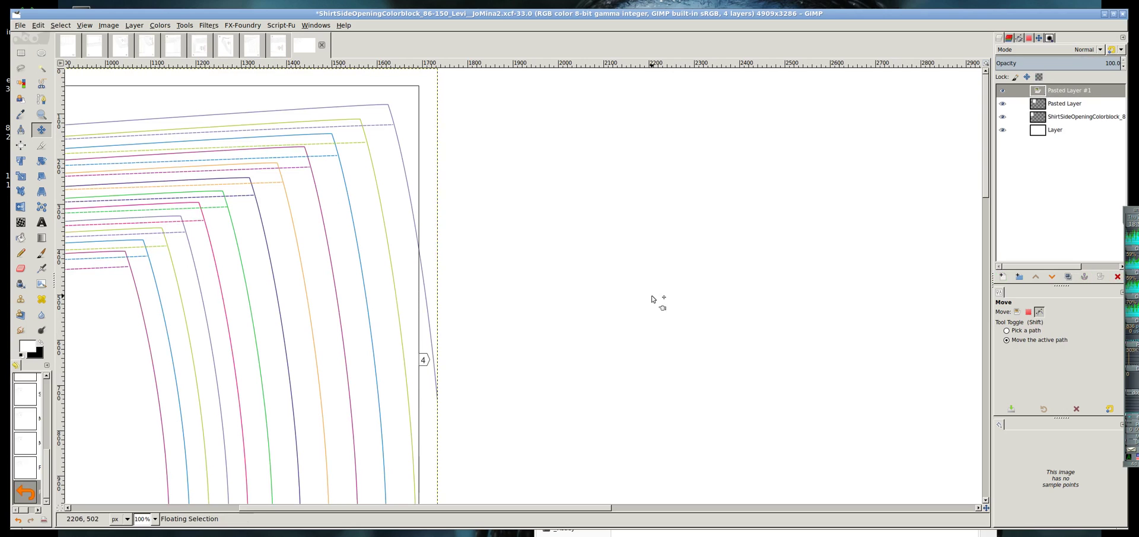
pyautogui.hotkey('shift', 'Right')
pyautogui.hotkey('shift', 'Right')
pyautogui.hotkey('shift', 'Right')
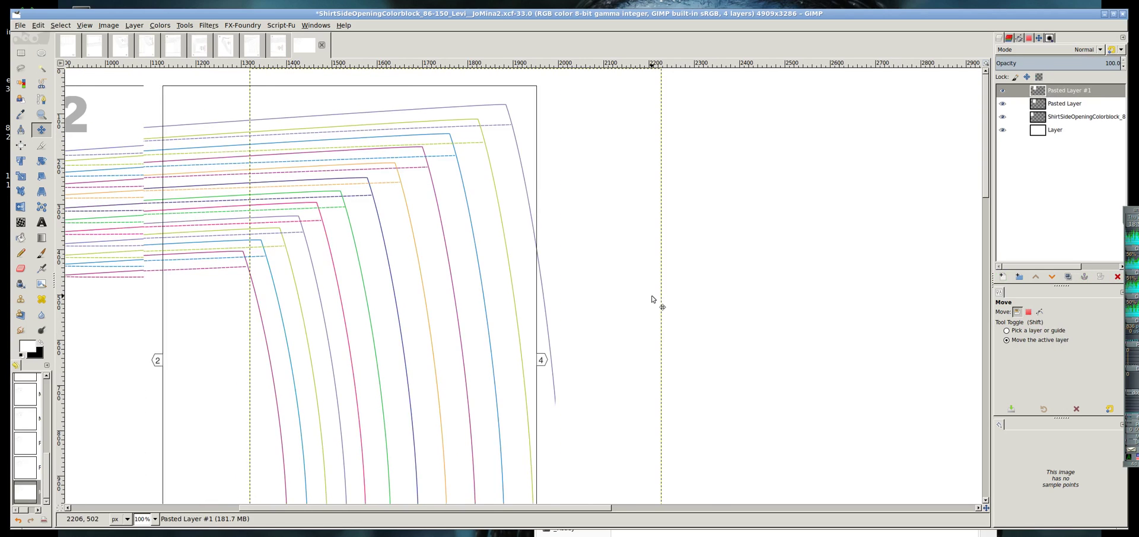
pyautogui.hotkey('shift', 'Left')
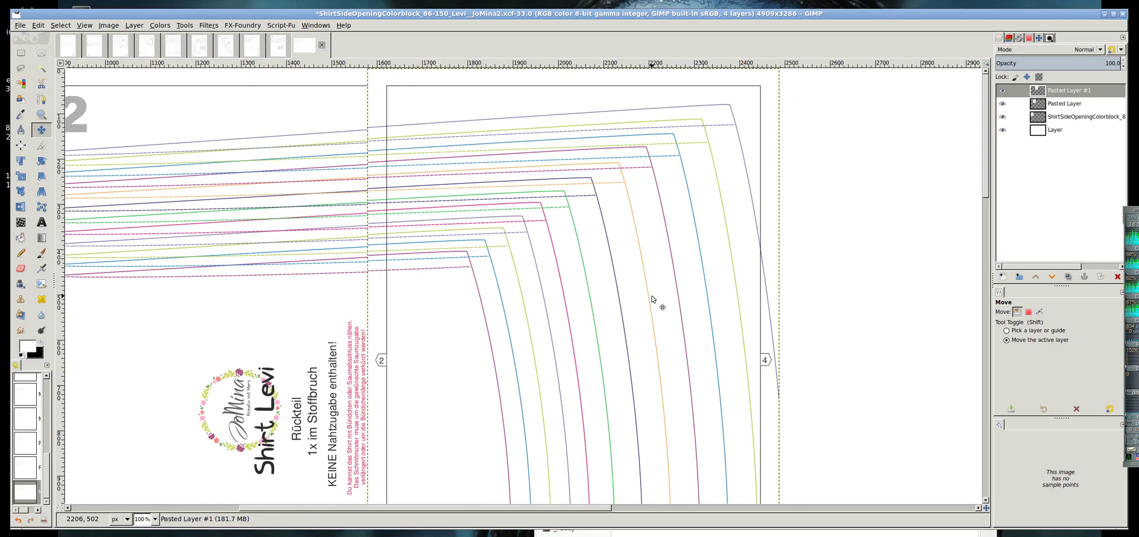
pyautogui.hotkey('shift', 'Left')
# Step: Set the page 3 layer to Darken only, fine-align it, and re-save the XCF
pyautogui.click(1085, 50)
pyautogui.click(1029, 182)
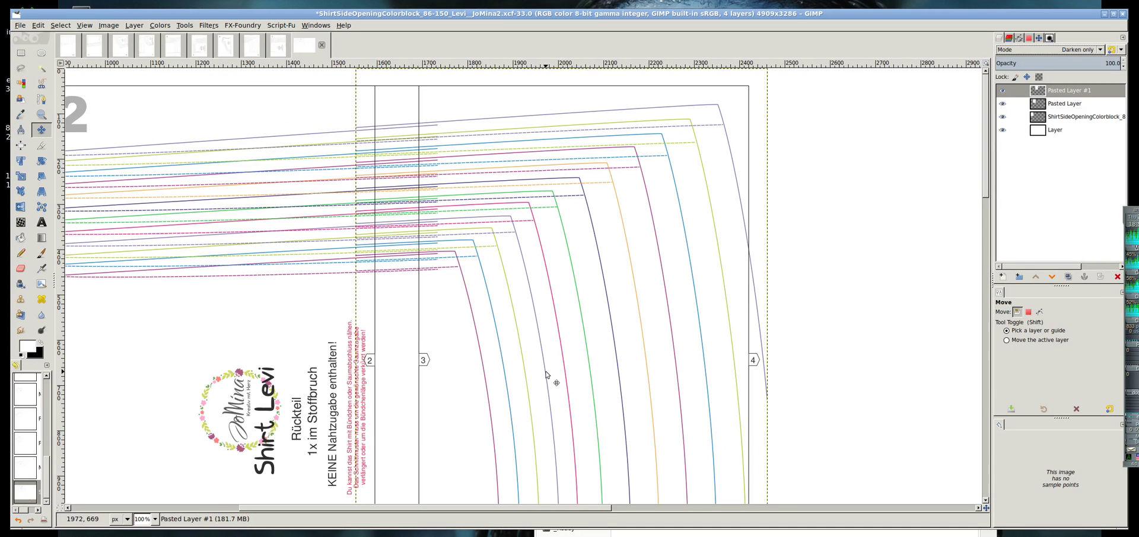
pyautogui.hotkey('shift', 'Left')
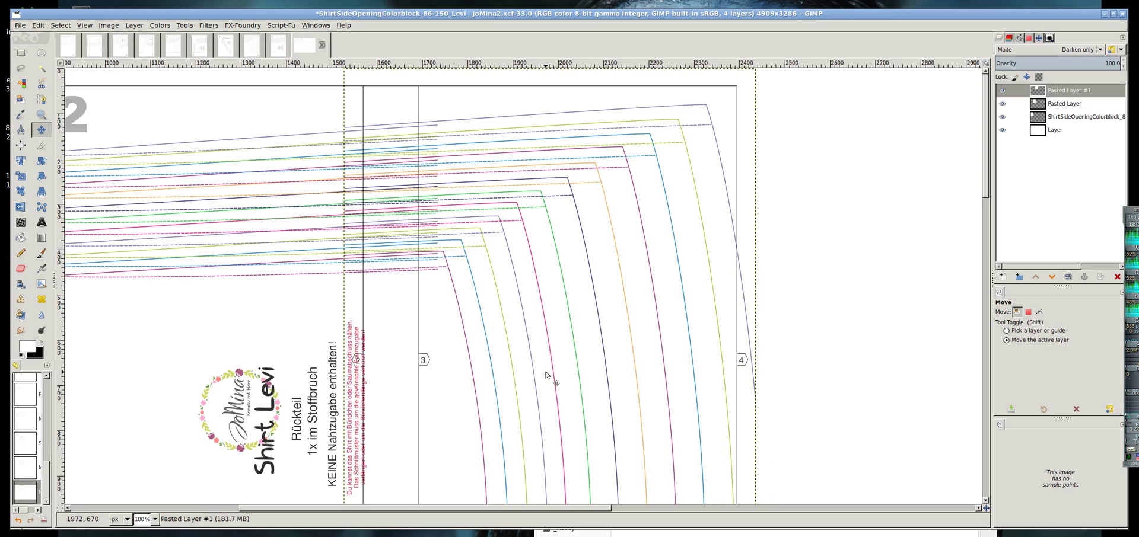
pyautogui.hotkey('shift', 'Right')
pyautogui.hotkey('shift', 'Right')
pyautogui.hotkey('shift', 'Right')
pyautogui.hotkey('shift', 'Right')
pyautogui.hotkey('shift', 'Right')
pyautogui.press('Left')
pyautogui.press('Left')
pyautogui.press('Left')
pyautogui.press('Left')
pyautogui.press('Left')
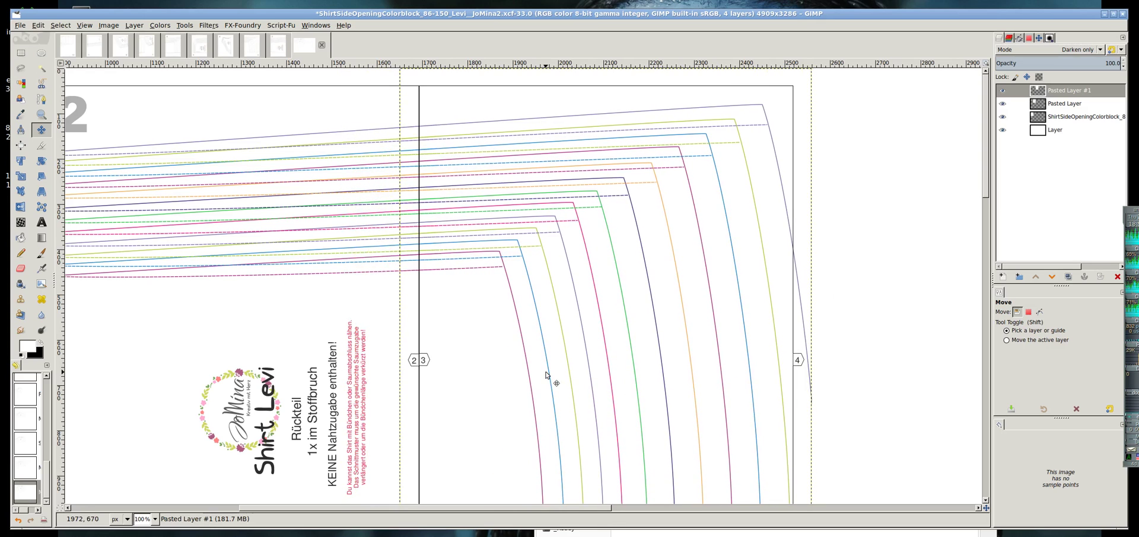
pyautogui.hotkey('ctrl', 's')
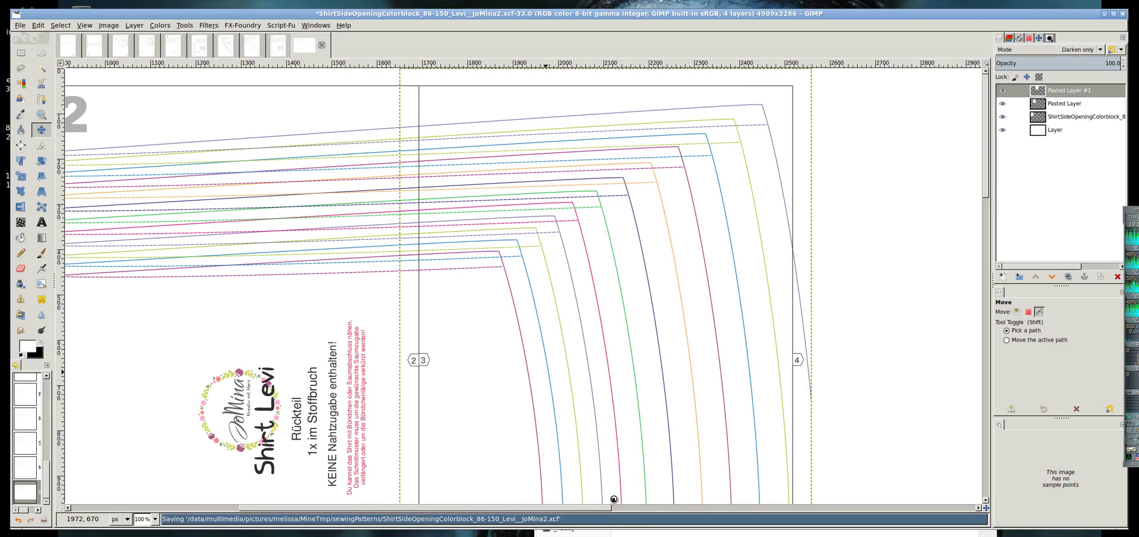
pyautogui.moveTo(613, 508); pyautogui.dragTo(765, 508)
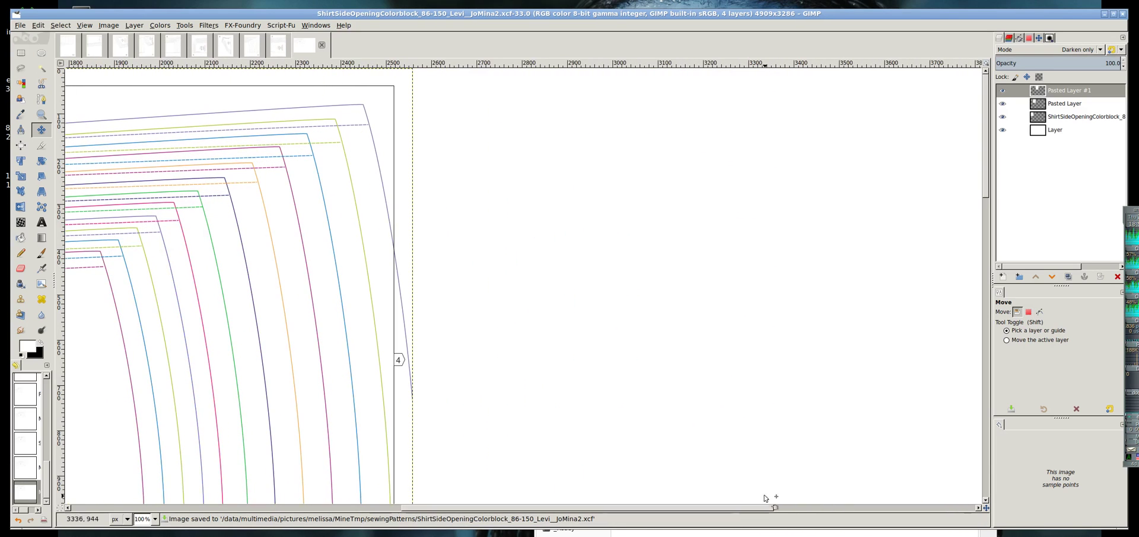
pyautogui.click(225, 45)
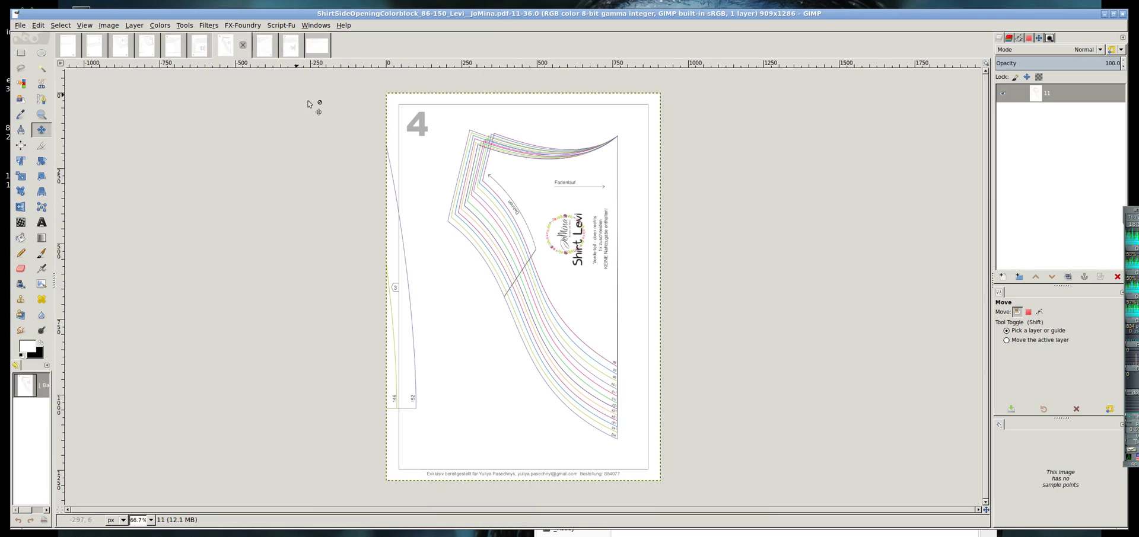
# Step: Paste page 4 into the pattern as a new layer and shift it right
pyautogui.click(319, 45)
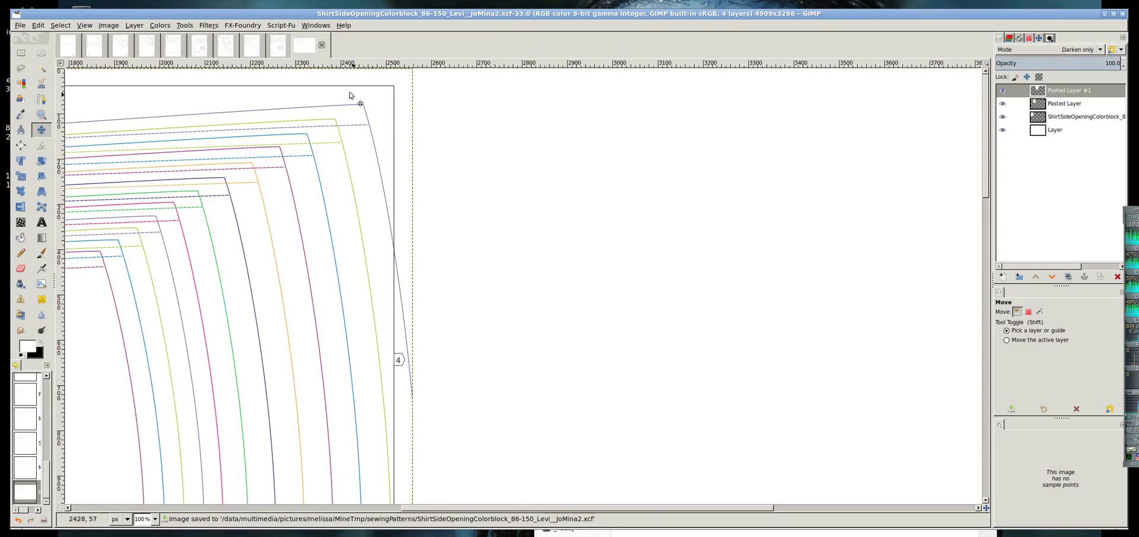
pyautogui.hotkey('ctrl', 'v')
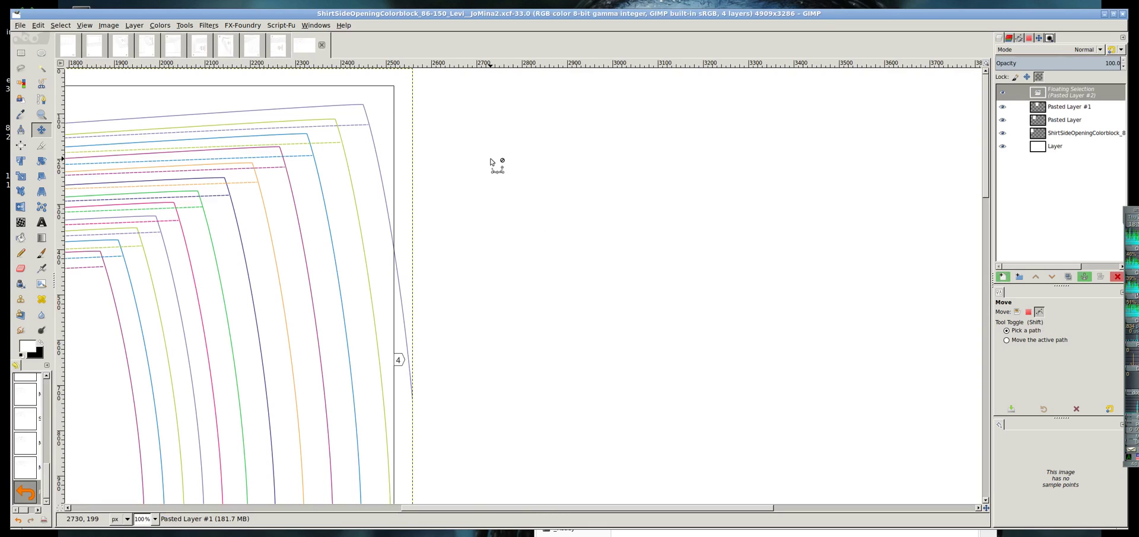
pyautogui.hotkey('shift', 'ctrl', 'n')
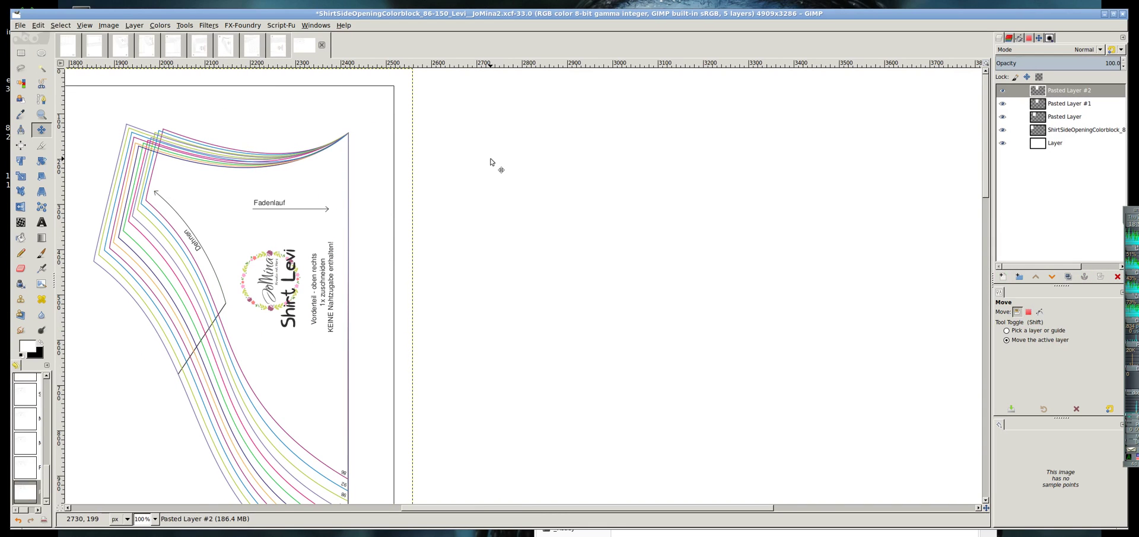
pyautogui.hotkey('shift', 'Right')
pyautogui.hotkey('shift', 'Right')
pyautogui.hotkey('shift', 'Right')
pyautogui.hotkey('shift', 'Right')
pyautogui.hotkey('shift', 'Right')
pyautogui.hotkey('shift', 'Right')
pyautogui.hotkey('shift', 'Right')
pyautogui.hotkey('shift', 'Right')
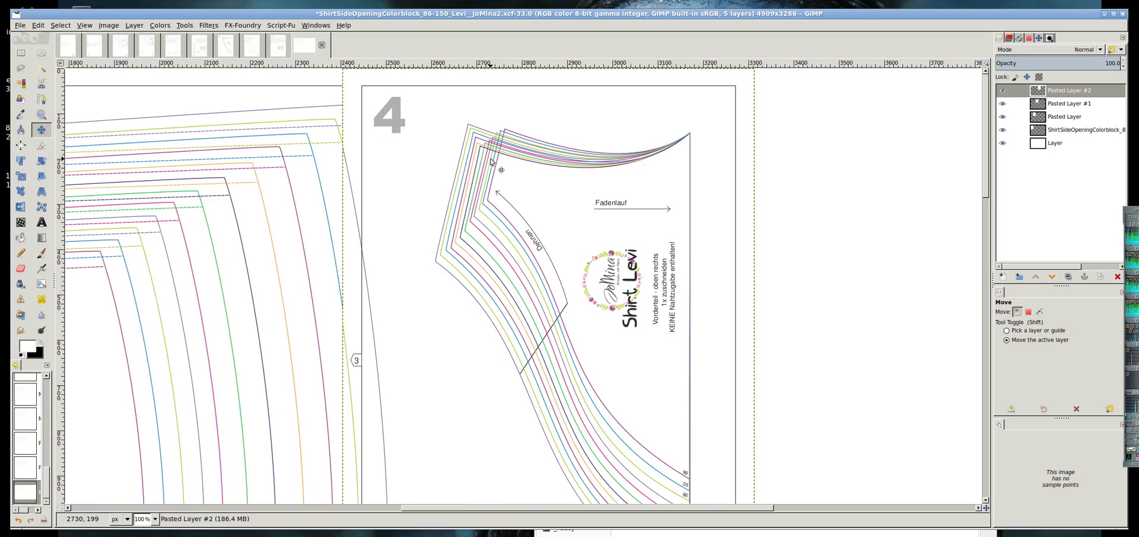
# Step: Set the page 4 layer to Darken only, align it against page 3, and save
pyautogui.click(1086, 49)
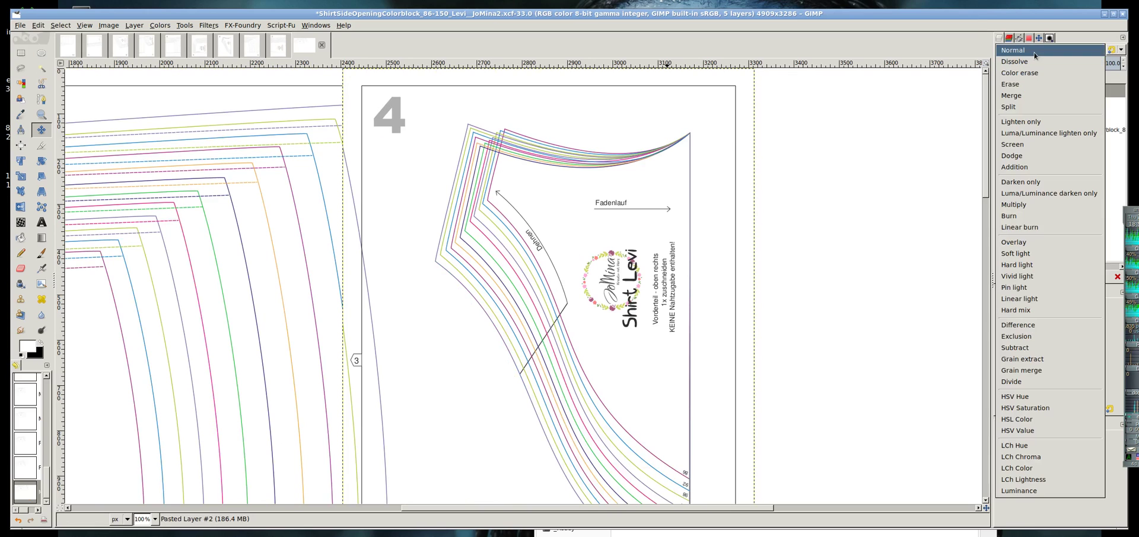
pyautogui.click(1015, 184)
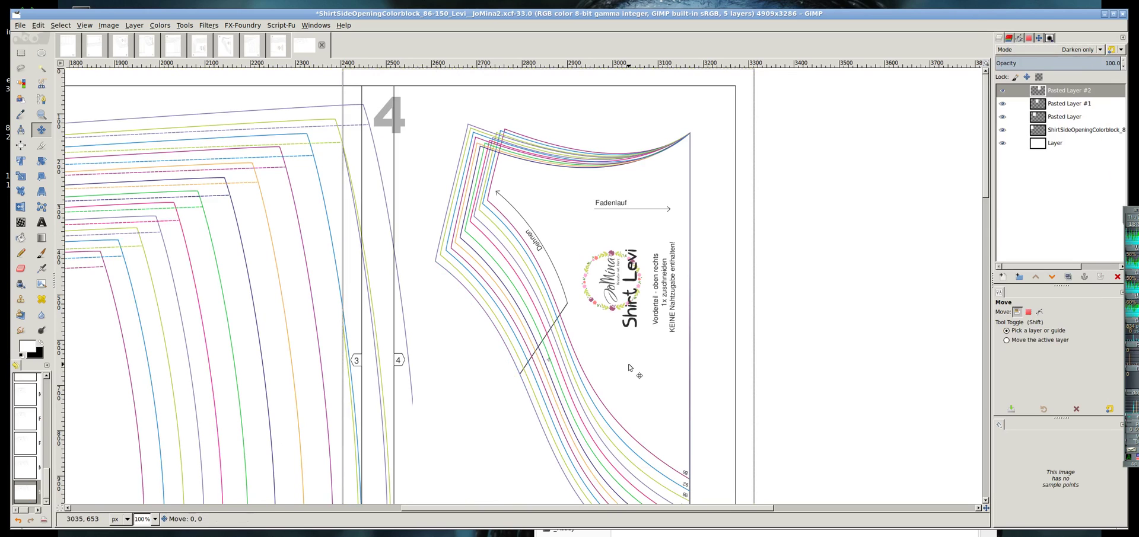
pyautogui.hotkey('shift', 'Right')
pyautogui.hotkey('shift', 'Right')
pyautogui.hotkey('shift', 'Right')
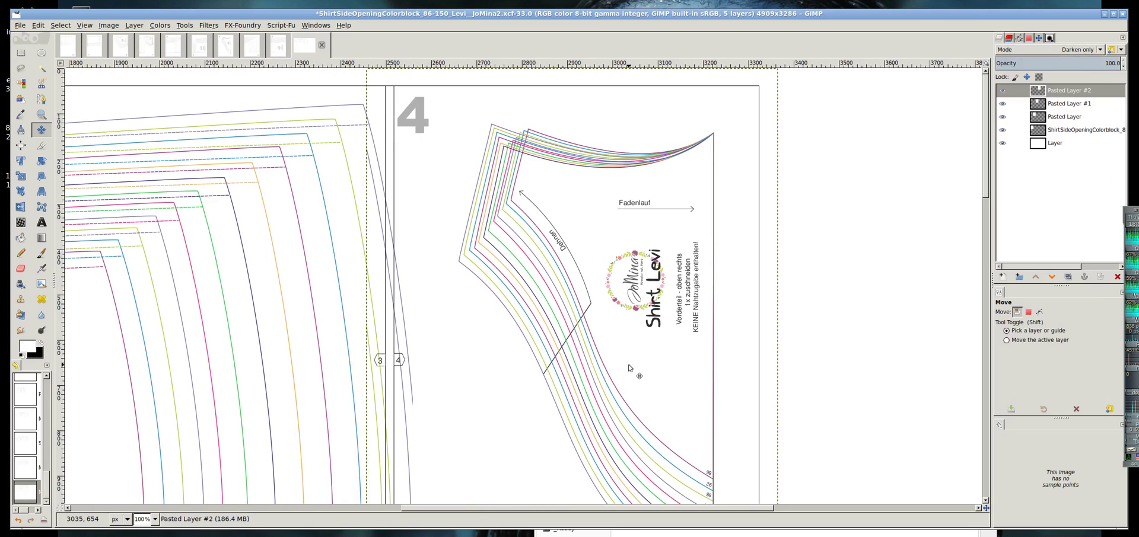
pyautogui.press('Right')
pyautogui.press('Right')
pyautogui.press('Right')
pyautogui.press('Right')
pyautogui.press('Right')
pyautogui.press('Right')
pyautogui.press('Right')
pyautogui.press('Right')
pyautogui.press('Right')
pyautogui.press('Right')
pyautogui.press('Right')
pyautogui.press('Right')
pyautogui.press('Right')
pyautogui.press('Right')
pyautogui.press('Right')
pyautogui.press('Right')
pyautogui.press('Right')
pyautogui.press('Left')
pyautogui.hotkey('ctrl', 's')
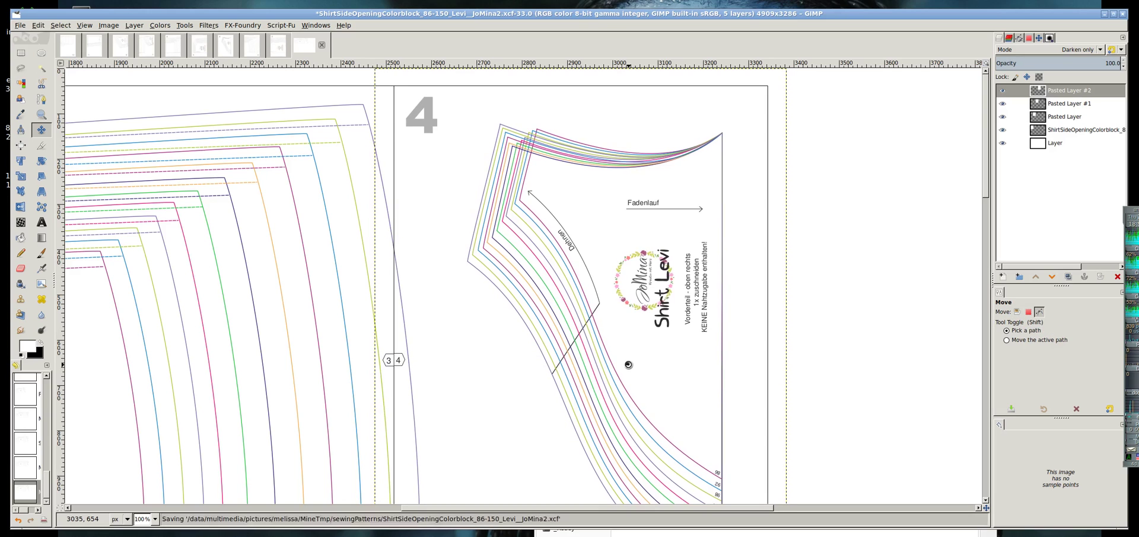
pyautogui.moveTo(624, 508); pyautogui.dragTo(741, 508)
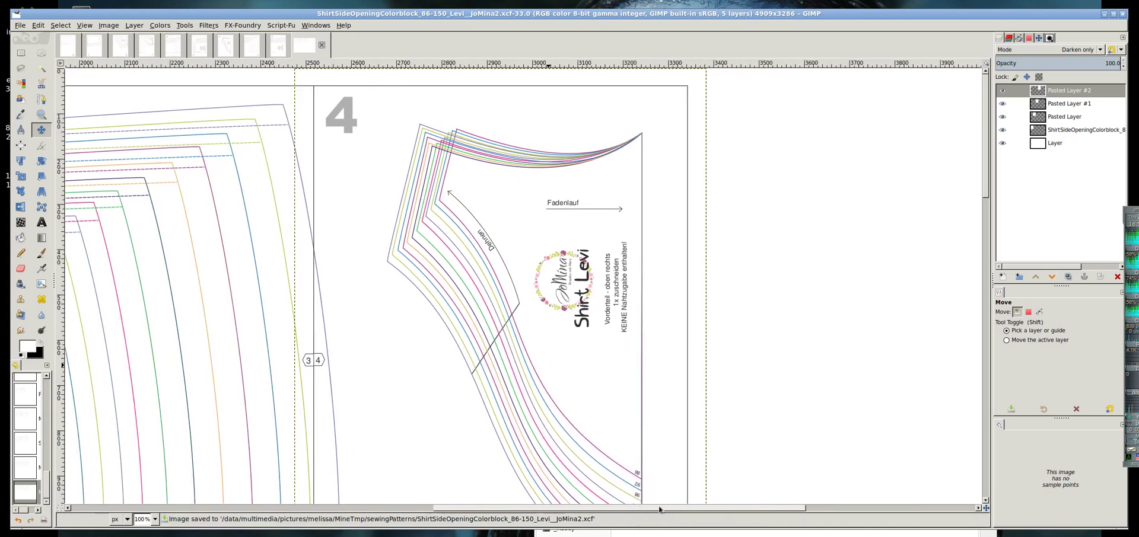
# Step: Copy all of page 5 and paste it into the tiled pattern file
pyautogui.click(204, 48)
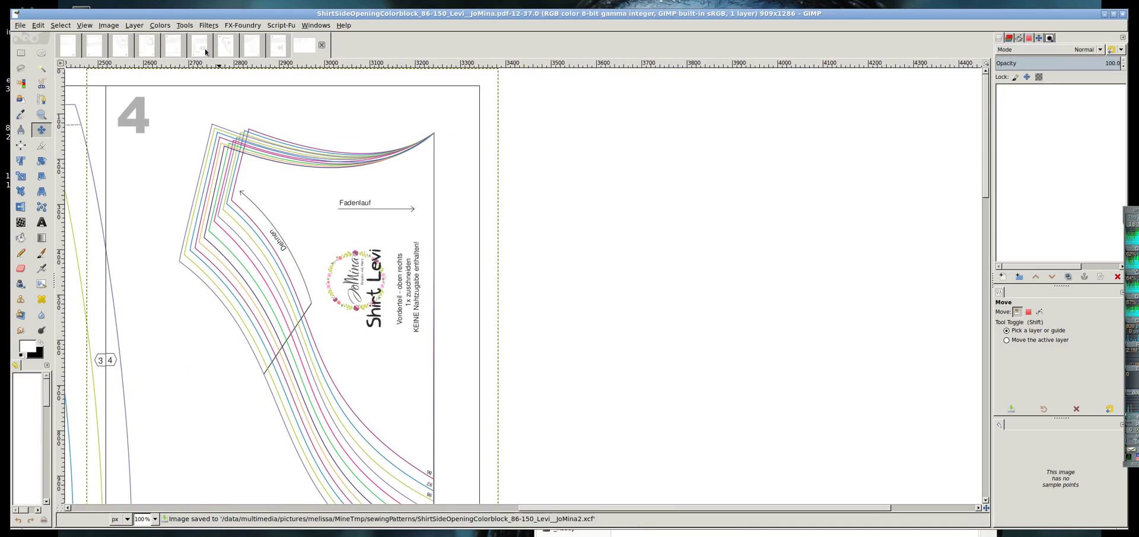
pyautogui.hotkey('ctrl', 'a')
pyautogui.hotkey('ctrl', 'c')
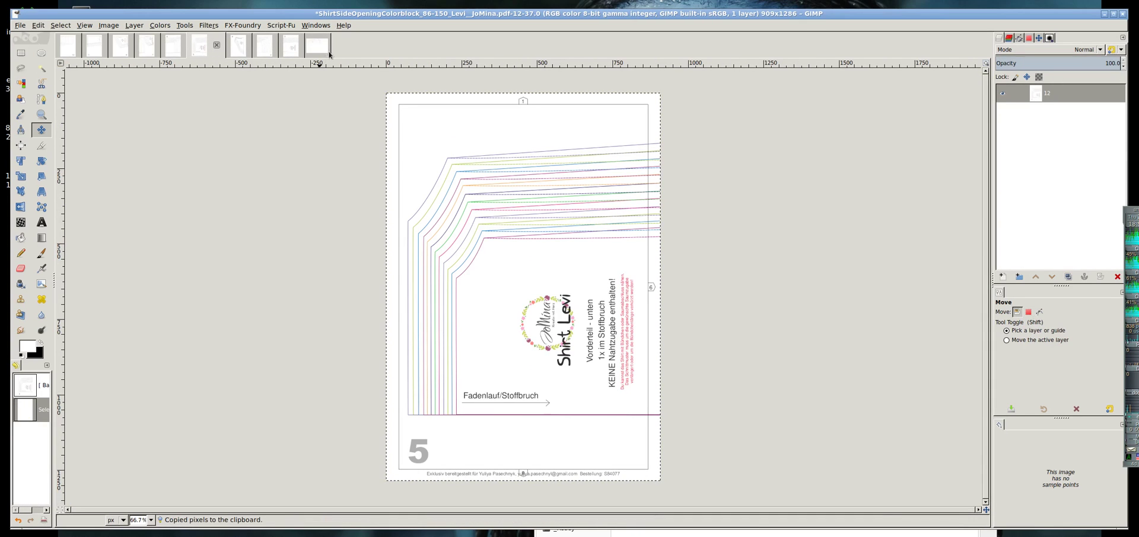
pyautogui.click(312, 51)
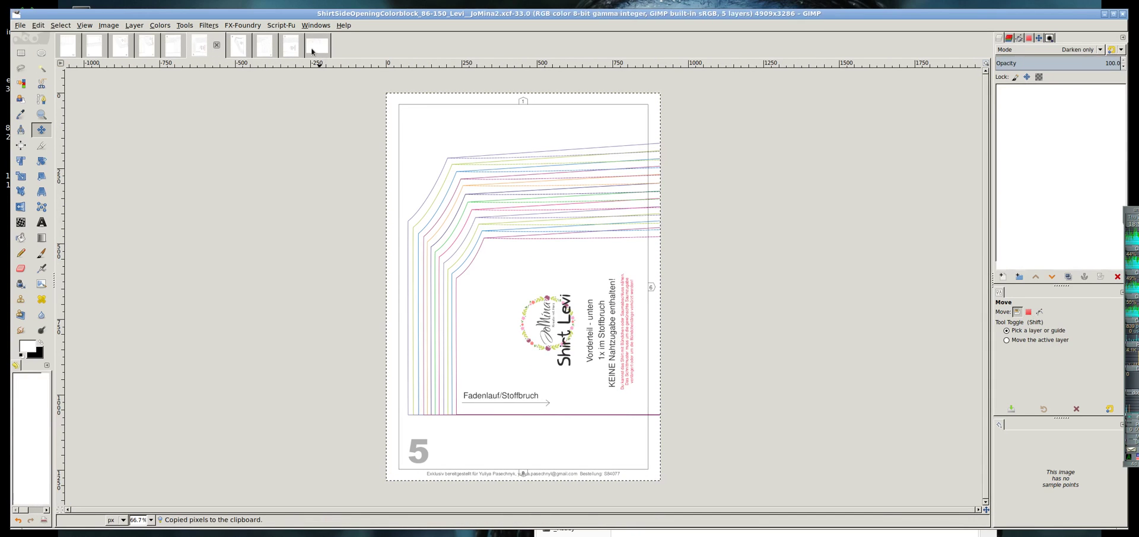
pyautogui.hotkey('ctrl', 'v')
pyautogui.hotkey('ctrl', 'v')
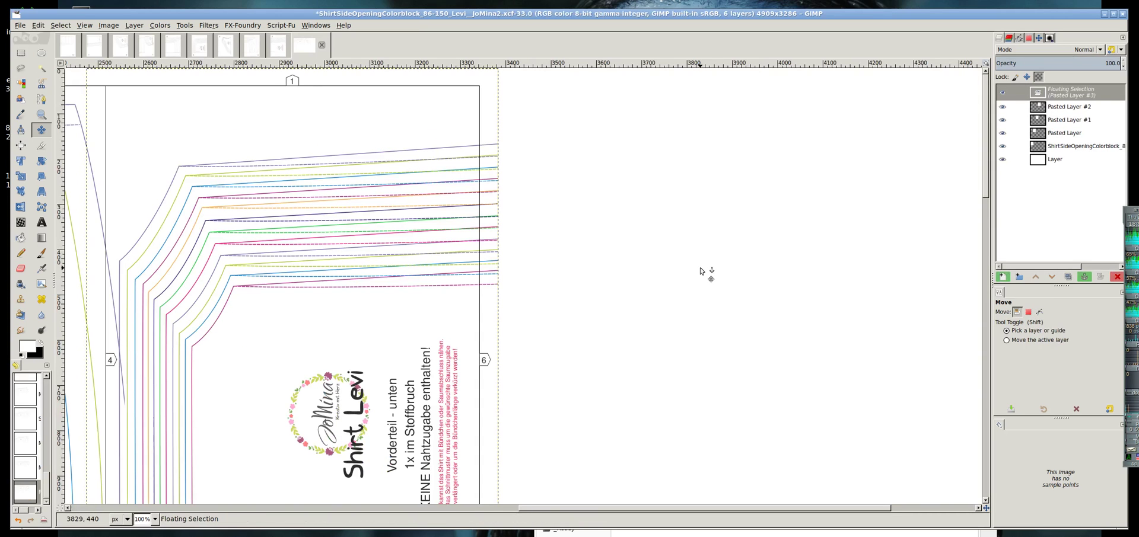
pyautogui.hotkey('shift', 'Right')
pyautogui.hotkey('shift', 'Right')
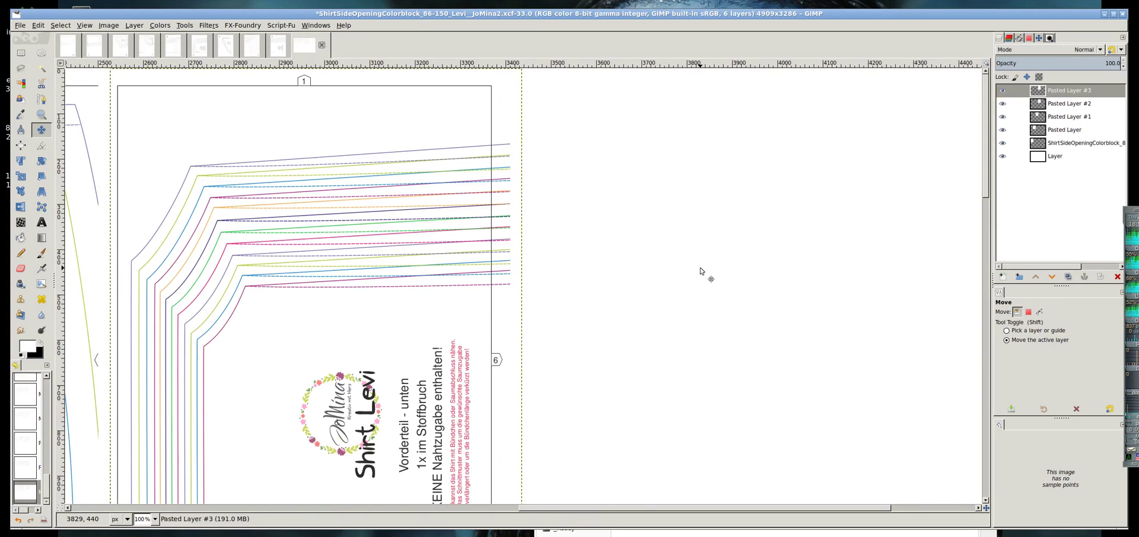
pyautogui.hotkey('shift', 'Right')
pyautogui.hotkey('shift', 'Right')
pyautogui.hotkey('shift', 'Right')
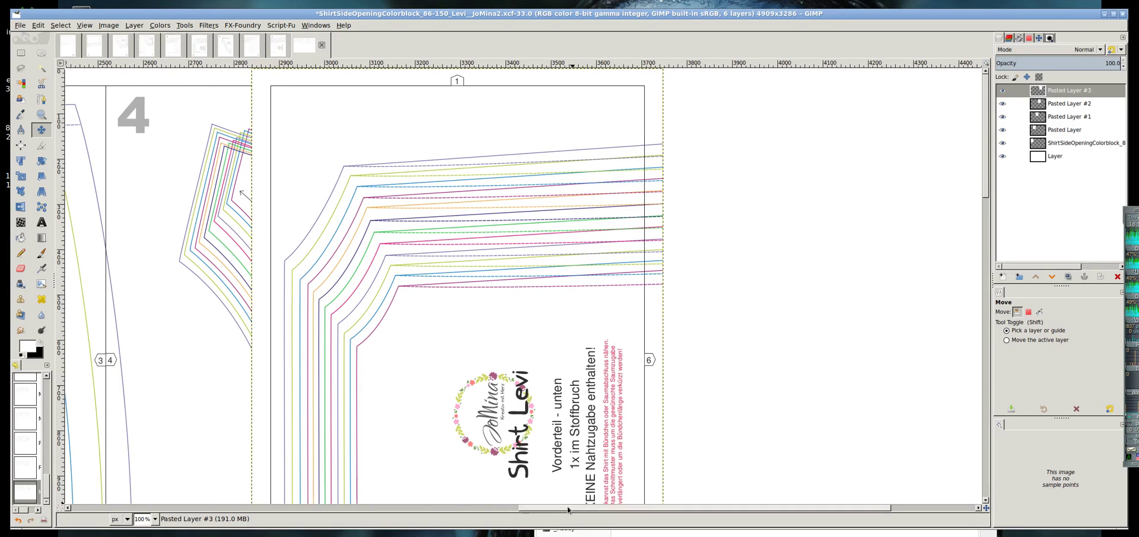
# Step: Move page 5 directly below page 1 at the lower left and align their edges
pyautogui.moveTo(586, 508); pyautogui.dragTo(402, 534)
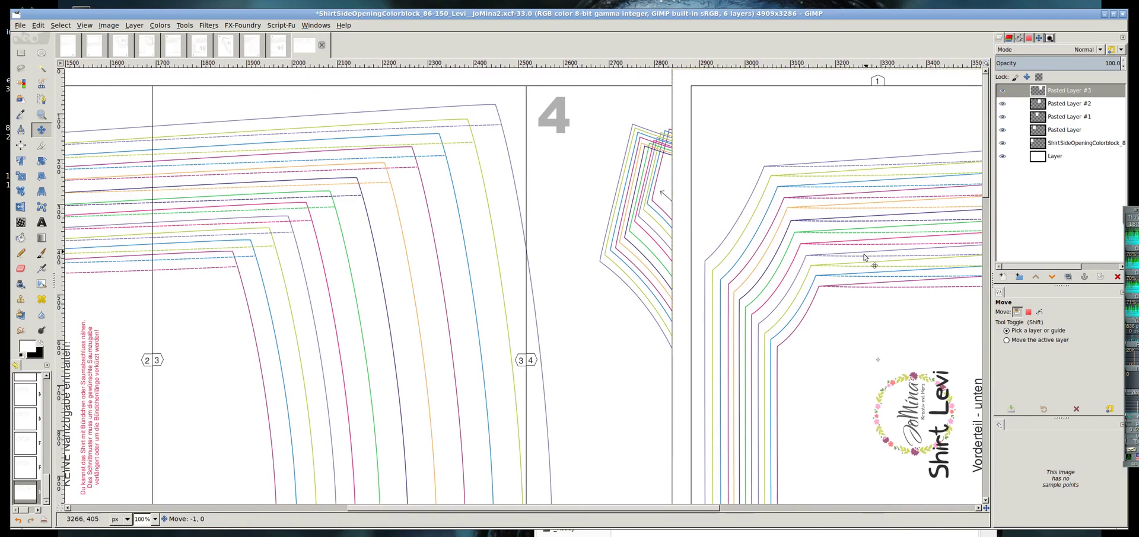
pyautogui.moveTo(806, 264); pyautogui.dragTo(431, 503)
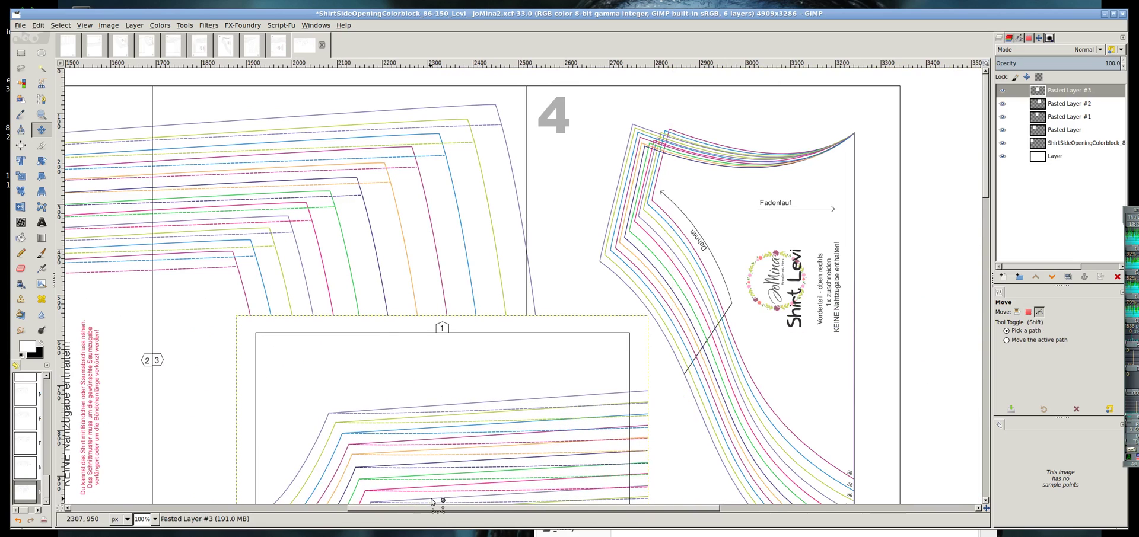
pyautogui.hotkey('shift', 'ctrl', 'j')
pyautogui.moveTo(509, 203); pyautogui.dragTo(256, 301)
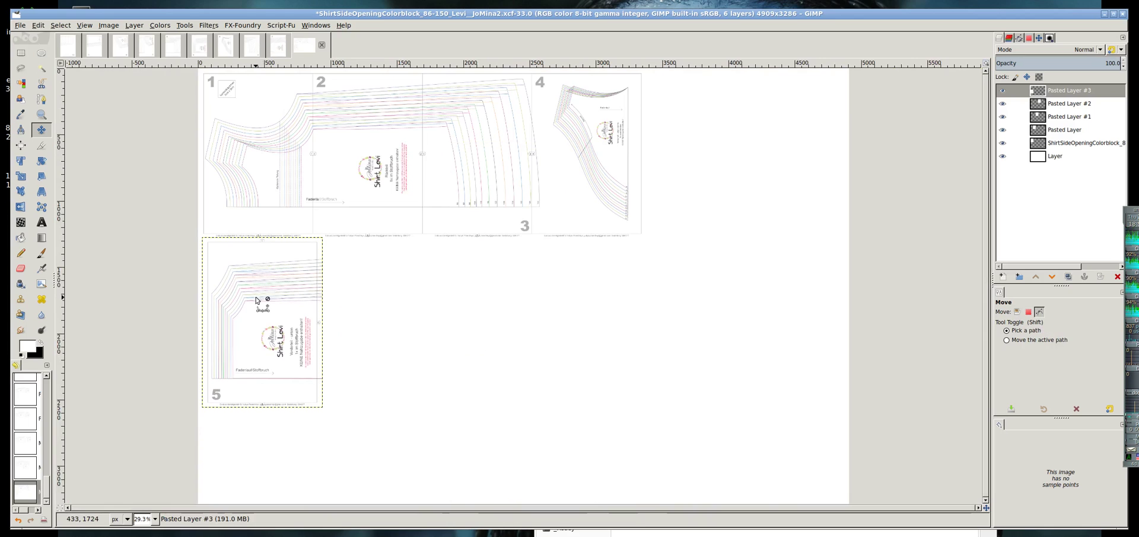
pyautogui.press('1')
pyautogui.moveTo(514, 509); pyautogui.dragTo(237, 509)
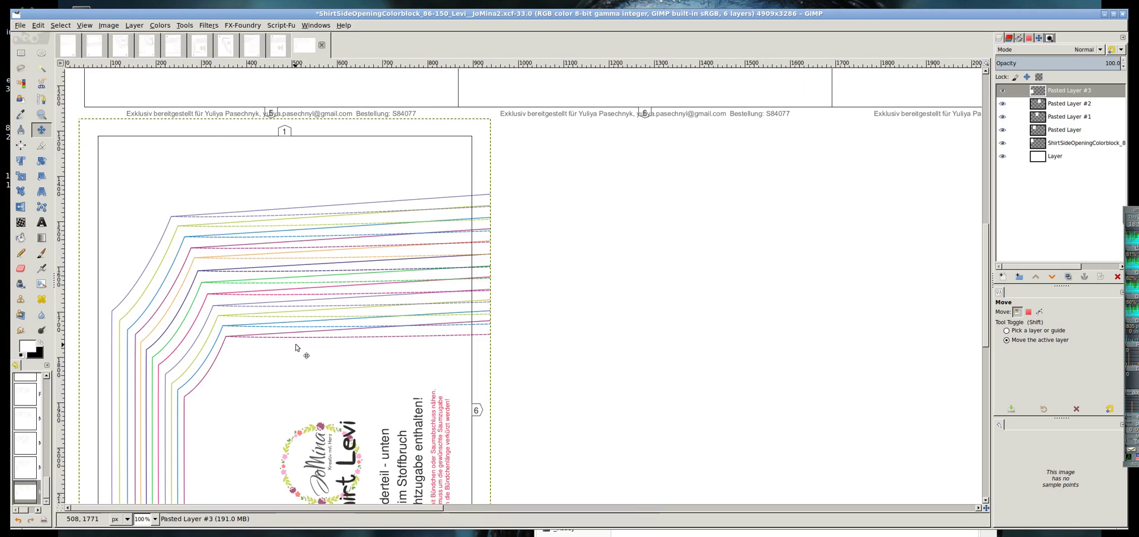
pyautogui.hotkey('shift', 'Left')
pyautogui.hotkey('shift', 'Up')
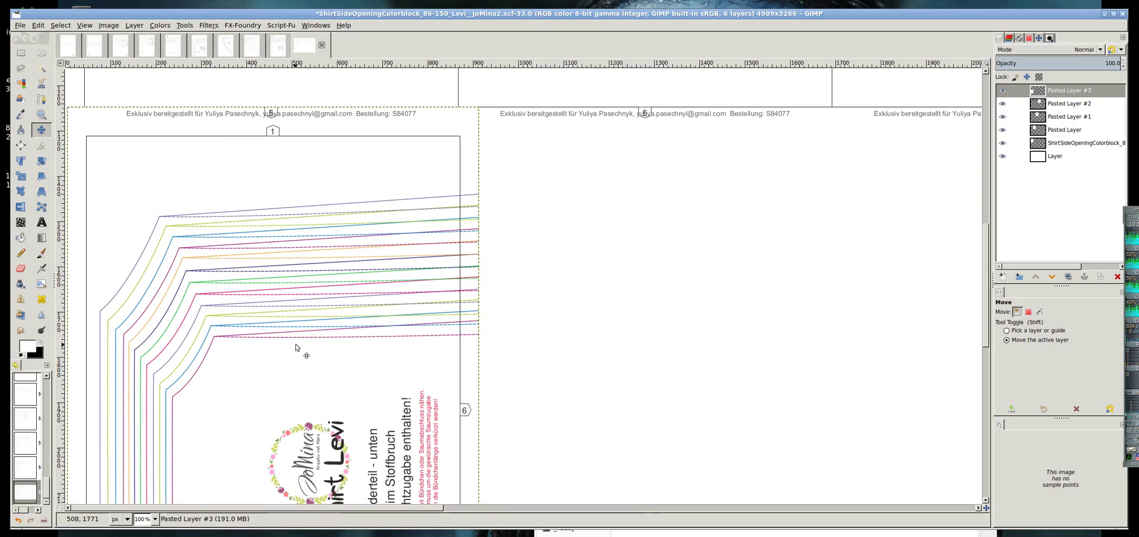
pyautogui.hotkey('shift', 'Up')
pyautogui.hotkey('shift', 'Up')
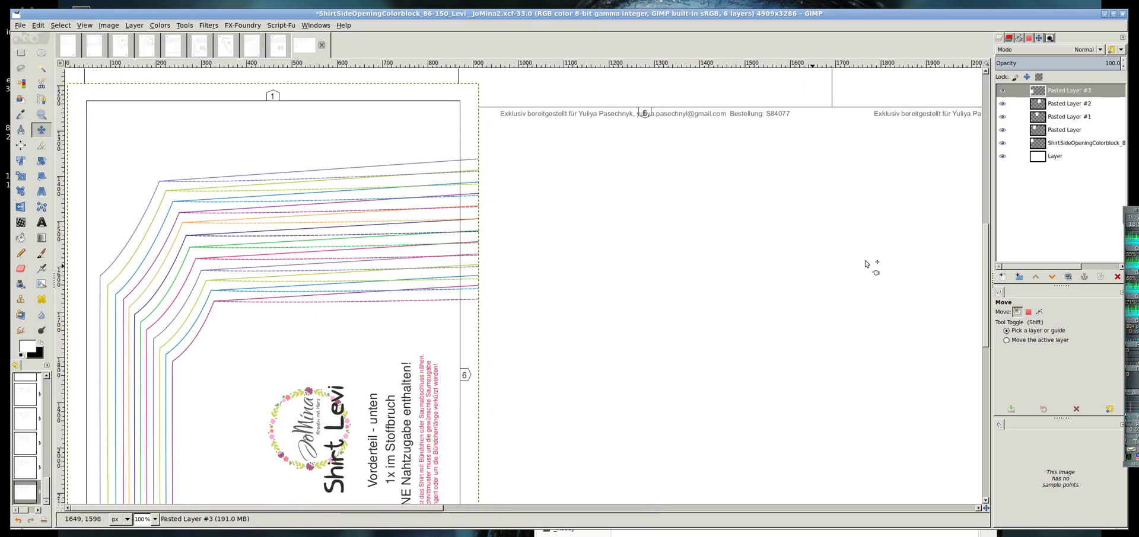
# Step: Set the page 5 layer to Darken only, fine-nudge it, and save the XCF
pyautogui.click(1086, 50)
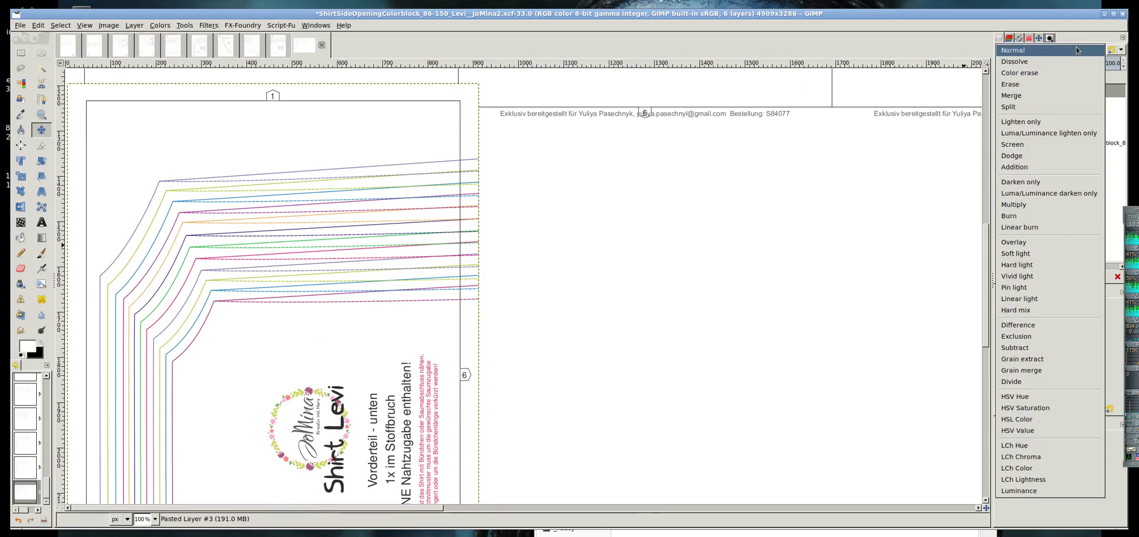
pyautogui.click(1031, 184)
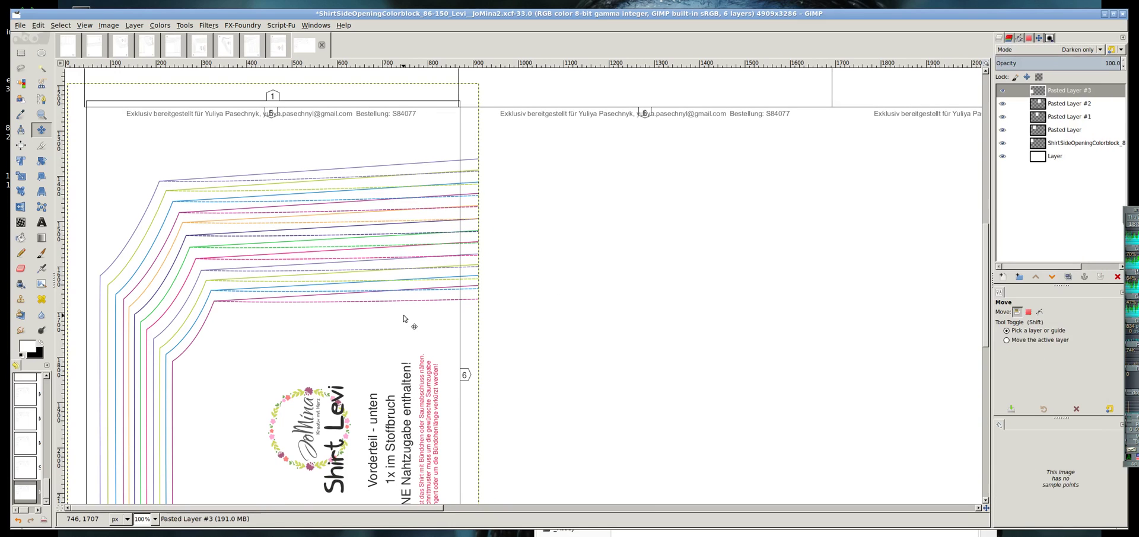
pyautogui.press('Left')
pyautogui.press('Left')
pyautogui.press('Down')
pyautogui.press('Down')
pyautogui.press('Down')
pyautogui.press('Down')
pyautogui.press('Down')
pyautogui.press('Down')
pyautogui.press('Down')
pyautogui.press('Down')
pyautogui.press('Down')
pyautogui.press('Down')
pyautogui.press('Down')
pyautogui.hotkey('ctrl', 's')
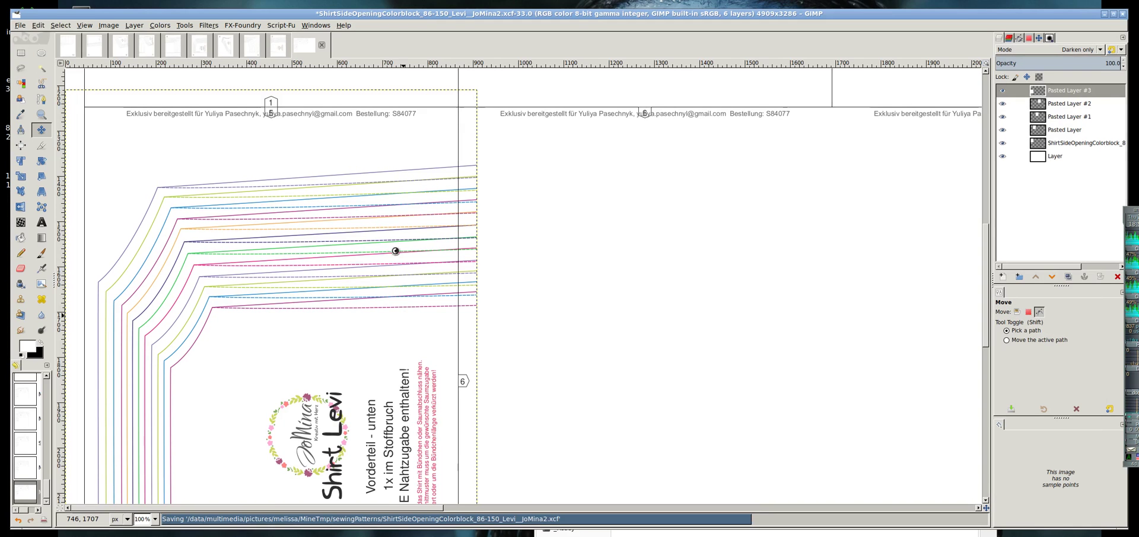
# Step: Visit the PDF images for pages 5 and 6, then return to the tiled pattern sheet
pyautogui.click(194, 51)
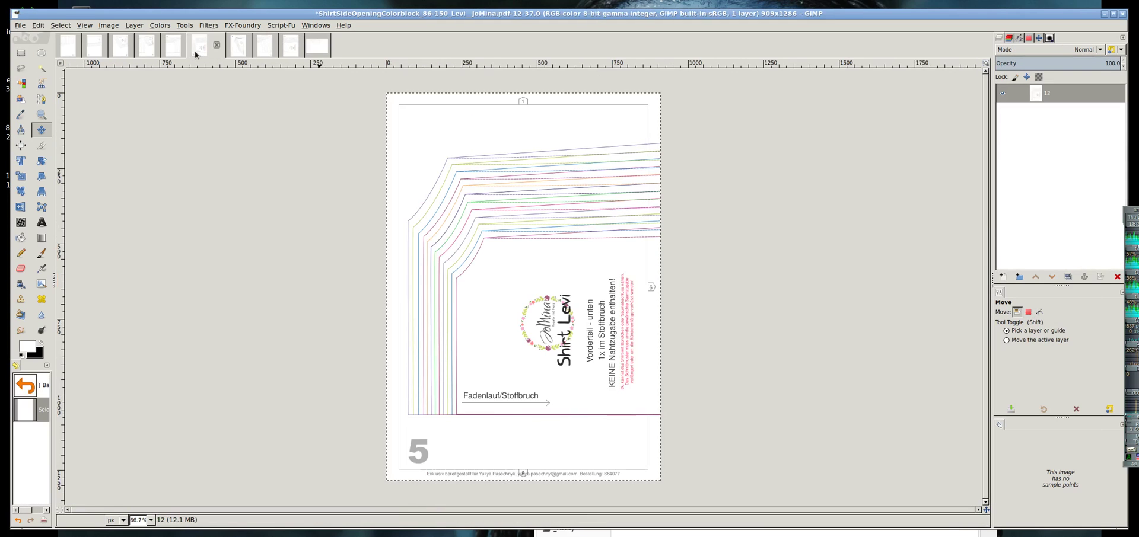
pyautogui.click(178, 51)
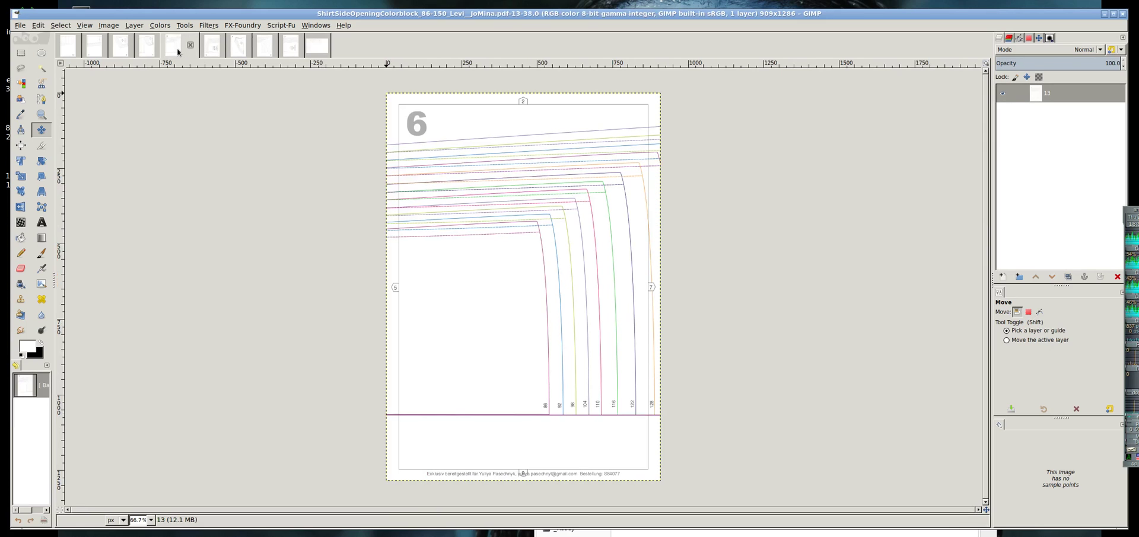
pyautogui.click(317, 46)
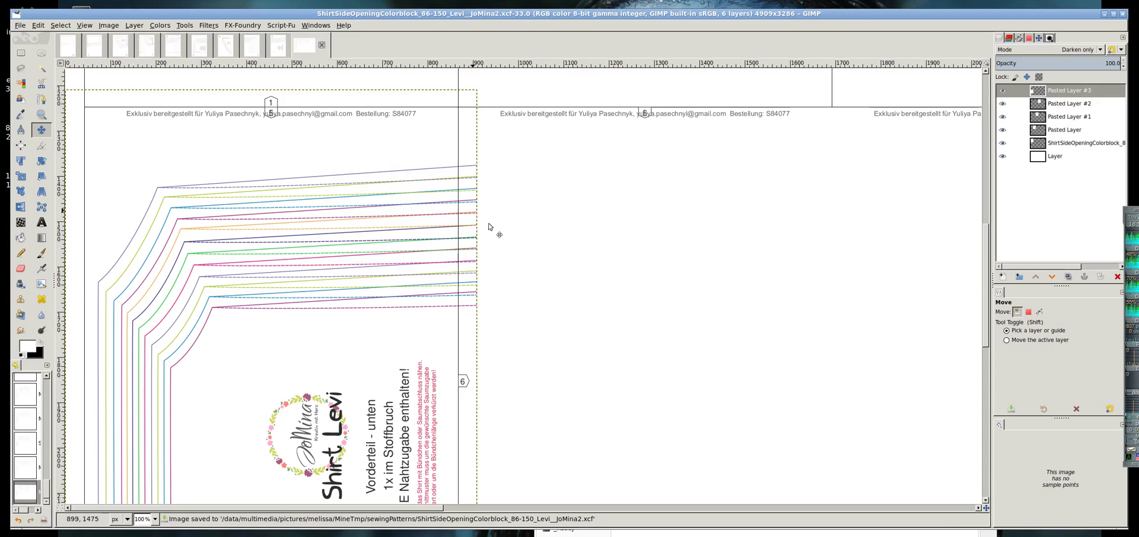
pyautogui.scroll(-2, 677, 349)
pyautogui.scroll(-3, 677, 351)
pyautogui.scroll(7, 677, 350)
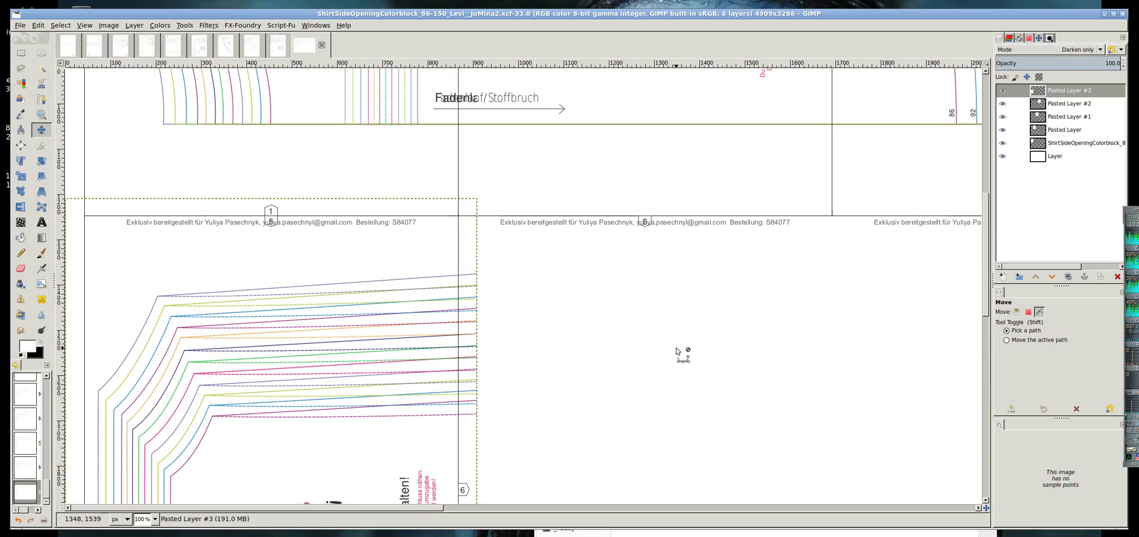
# Step: Paste page 6 as a new layer, shift it right, and set it to Darken only
pyautogui.hotkey('ctrl', 'v')
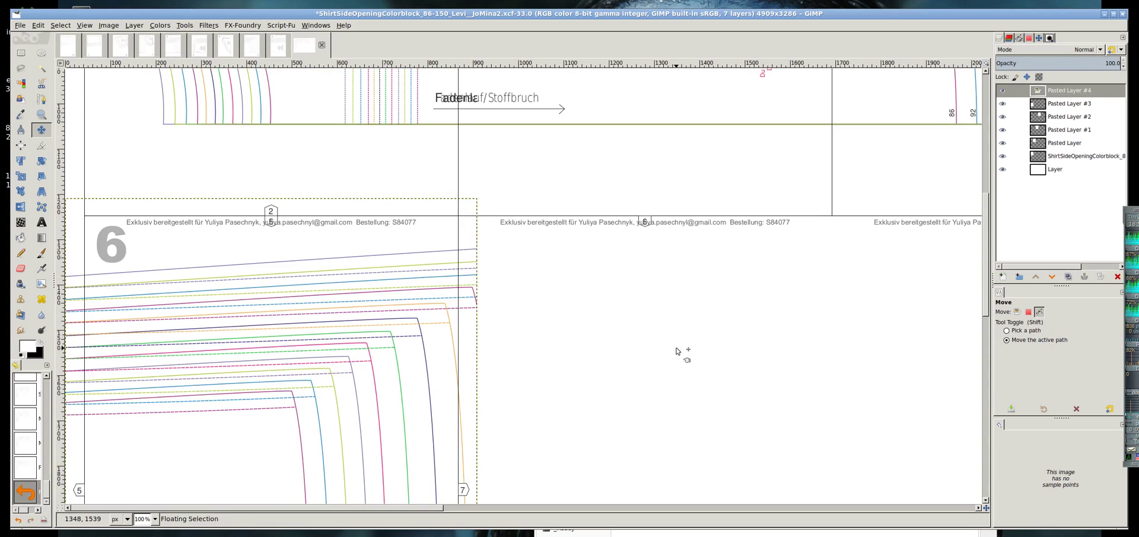
pyautogui.hotkey('shift', 'ctrl', 'n')
pyautogui.hotkey('shift', 'Right')
pyautogui.hotkey('shift', 'Right')
pyautogui.hotkey('shift', 'Right')
pyautogui.hotkey('shift', 'Right')
pyautogui.hotkey('shift', 'Right')
pyautogui.hotkey('shift', 'Right')
pyautogui.hotkey('shift', 'Right')
pyautogui.hotkey('shift', 'Right')
pyautogui.hotkey('shift', 'Right')
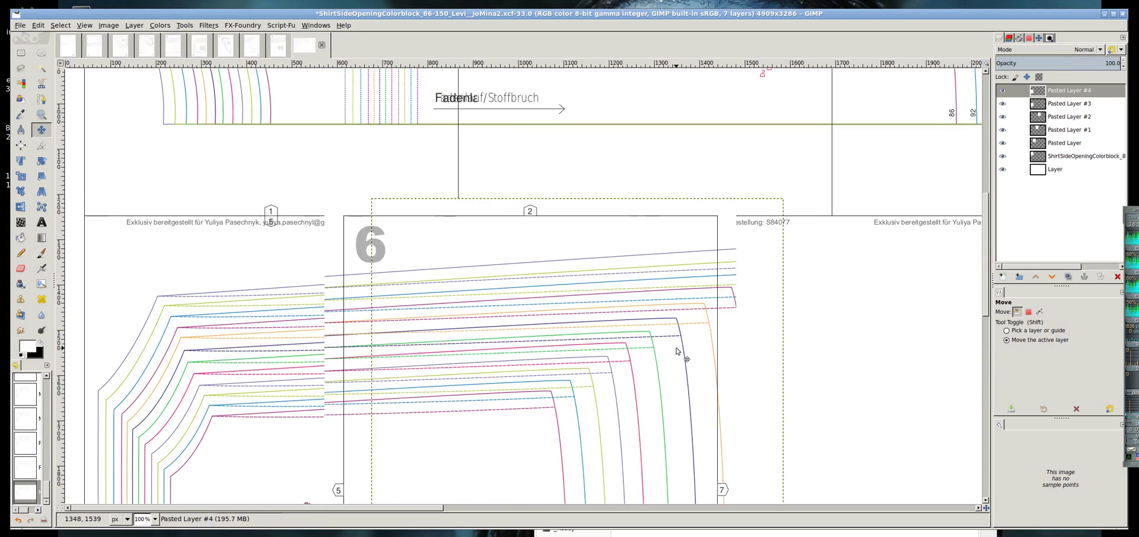
pyautogui.hotkey('shift', 'Right')
pyautogui.hotkey('shift', 'Right')
pyautogui.hotkey('shift', 'Right')
pyautogui.hotkey('shift', 'Right')
pyautogui.hotkey('shift', 'Right')
pyautogui.press('Right')
pyautogui.press('Right')
pyautogui.press('Right')
pyautogui.press('Right')
pyautogui.press('Right')
pyautogui.press('Right')
pyautogui.press('Right')
pyautogui.press('Right')
pyautogui.press('Right')
pyautogui.press('Right')
pyautogui.press('Right')
pyautogui.press('Right')
pyautogui.press('Right')
pyautogui.press('Right')
pyautogui.press('Right')
pyautogui.press('Right')
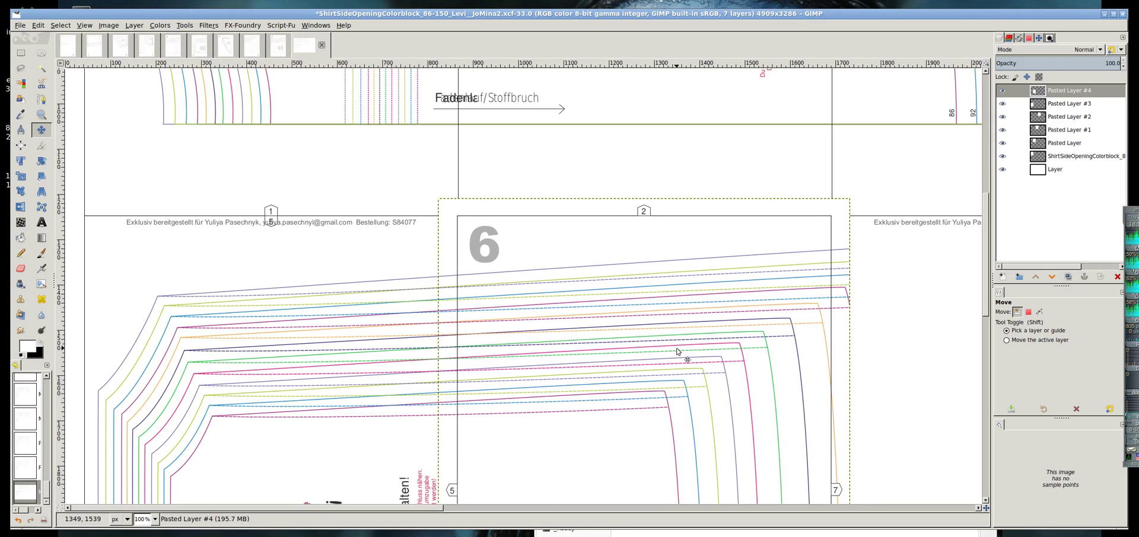
pyautogui.click(1058, 50)
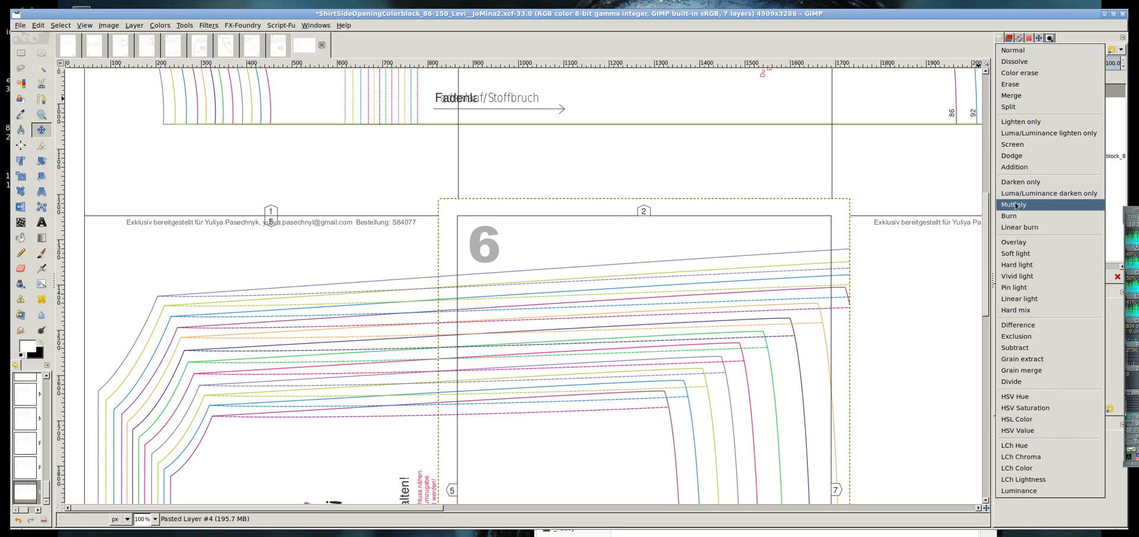
pyautogui.click(1024, 182)
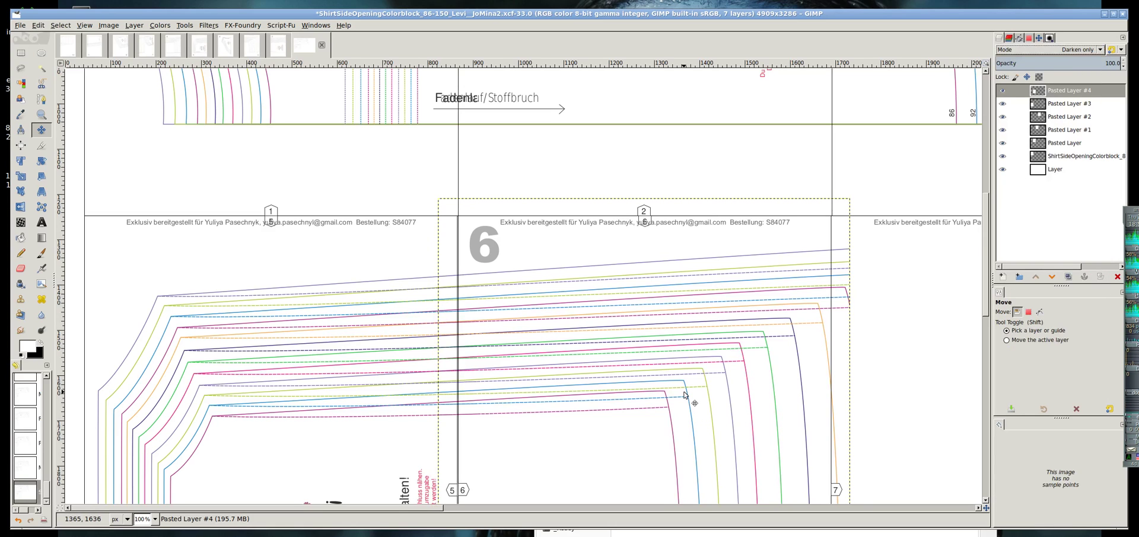
# Step: Nudge the page 6 layer into alignment below page 2 and save the XCF
pyautogui.press('Down')
pyautogui.press('Right')
pyautogui.press('Right')
pyautogui.press('Up')
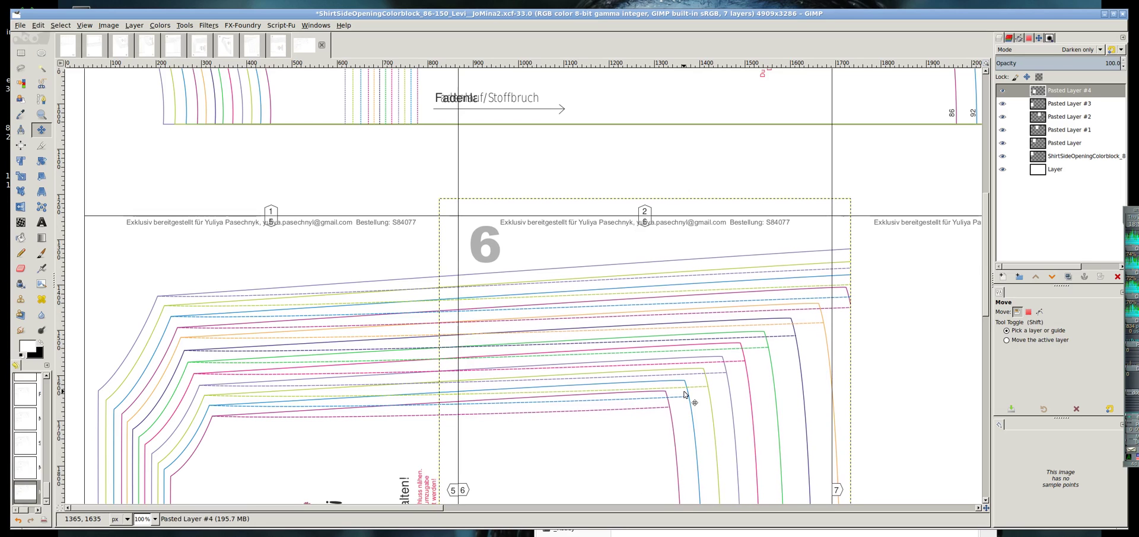
pyautogui.hotkey('ctrl', 's')
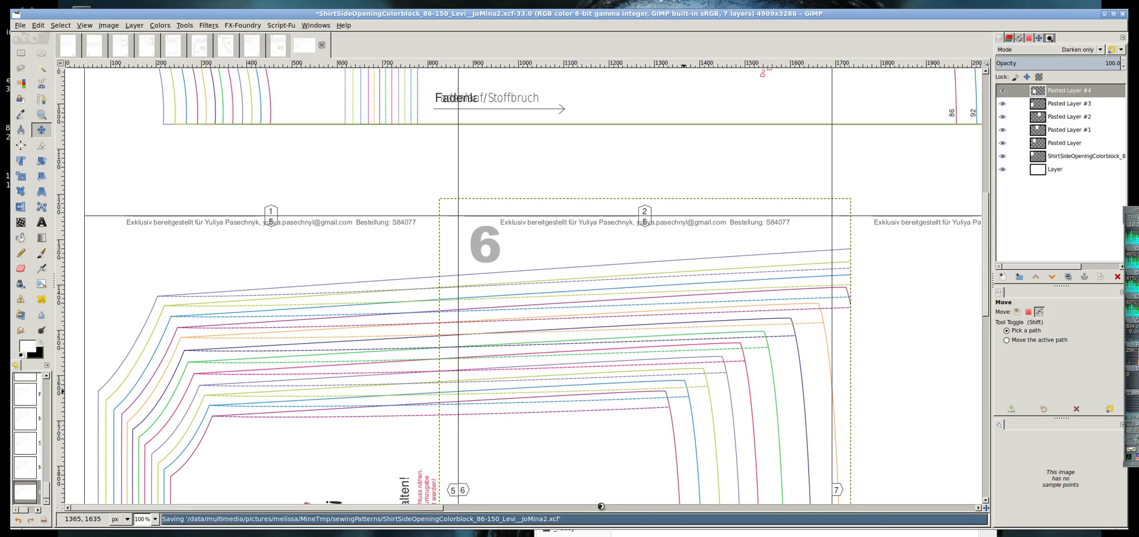
pyautogui.moveTo(395, 509); pyautogui.dragTo(595, 502)
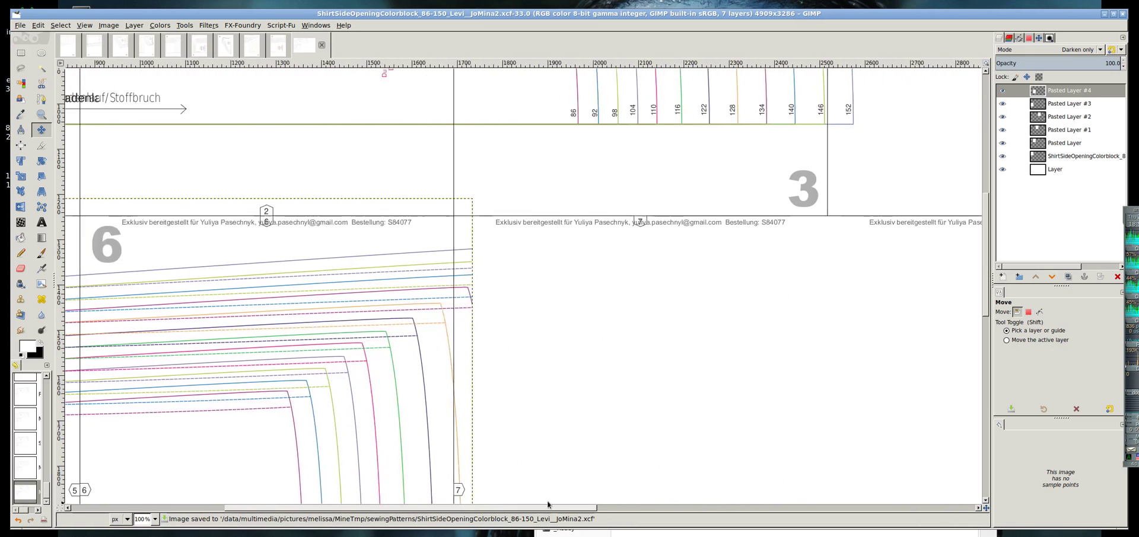
# Step: Paste pattern page 7 from its PDF image as a new layer beside page 6
pyautogui.click(170, 48)
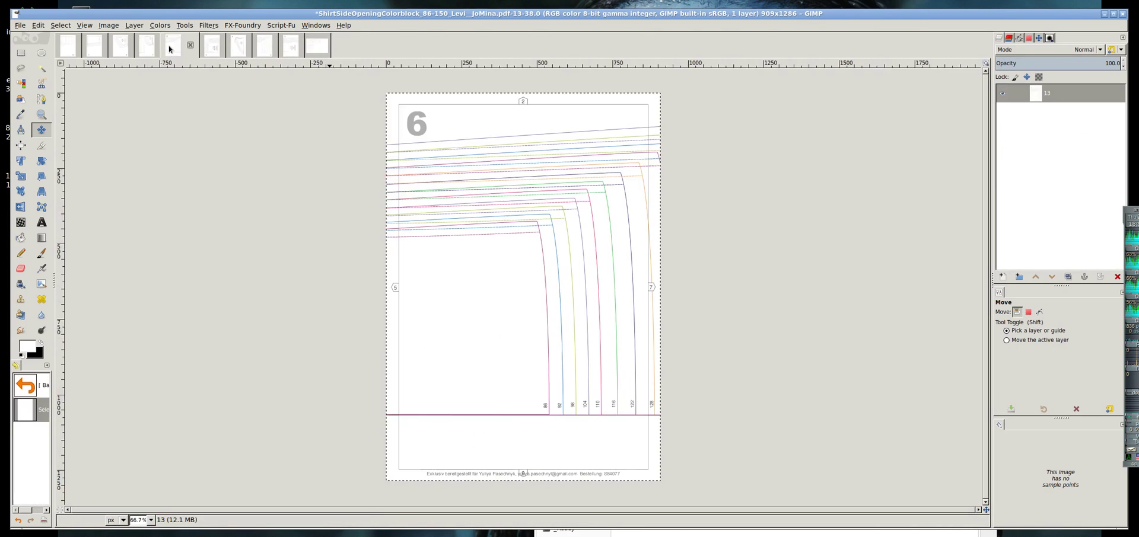
pyautogui.click(151, 46)
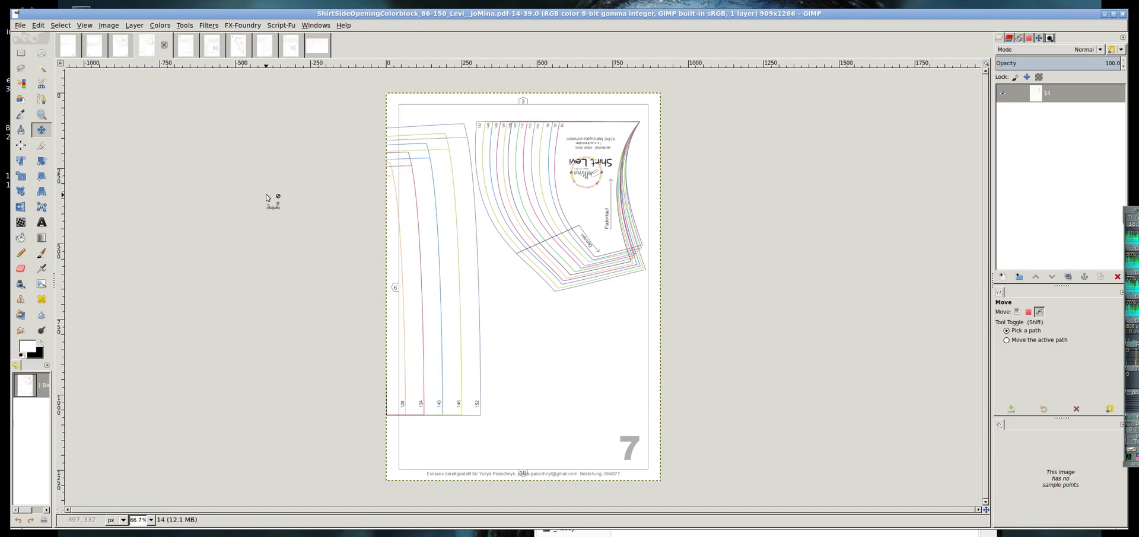
pyautogui.hotkey('alt', '0')
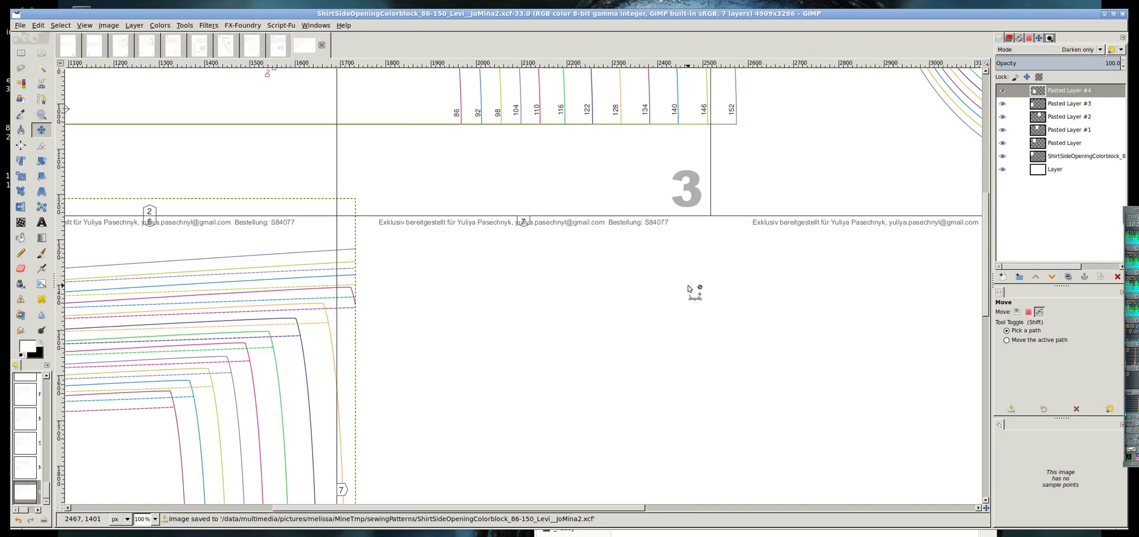
pyautogui.hotkey('ctrl', 'v')
pyautogui.hotkey('ctrl', 'shift', 'n')
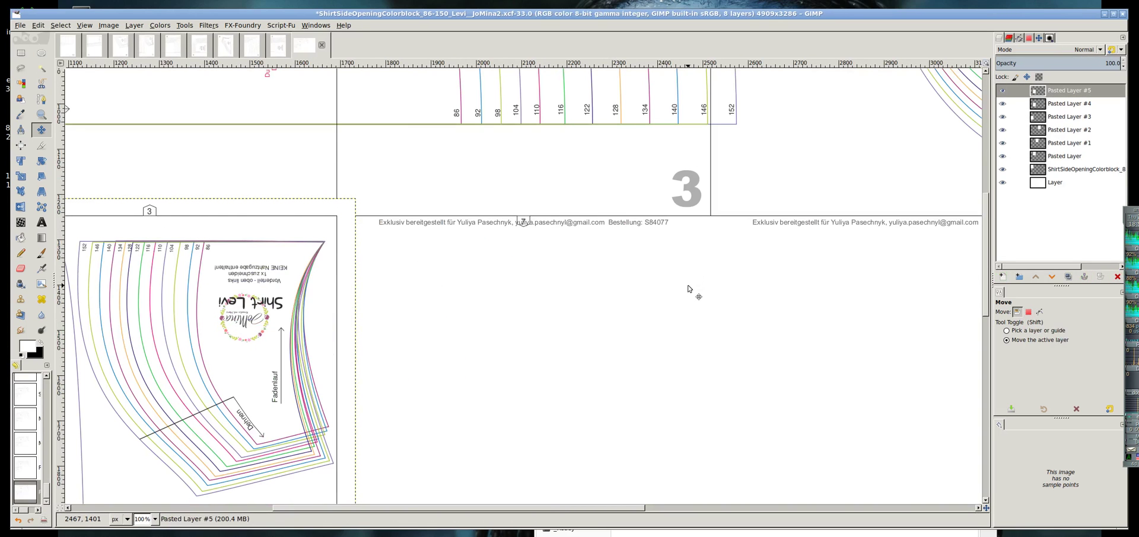
pyautogui.hotkey('shift', 'Right')
pyautogui.hotkey('shift', 'Right')
pyautogui.hotkey('shift', 'Right')
pyautogui.hotkey('shift', 'Right')
pyautogui.hotkey('shift', 'Right')
pyautogui.hotkey('shift', 'Right')
pyautogui.hotkey('shift', 'Right')
pyautogui.hotkey('shift', 'Right')
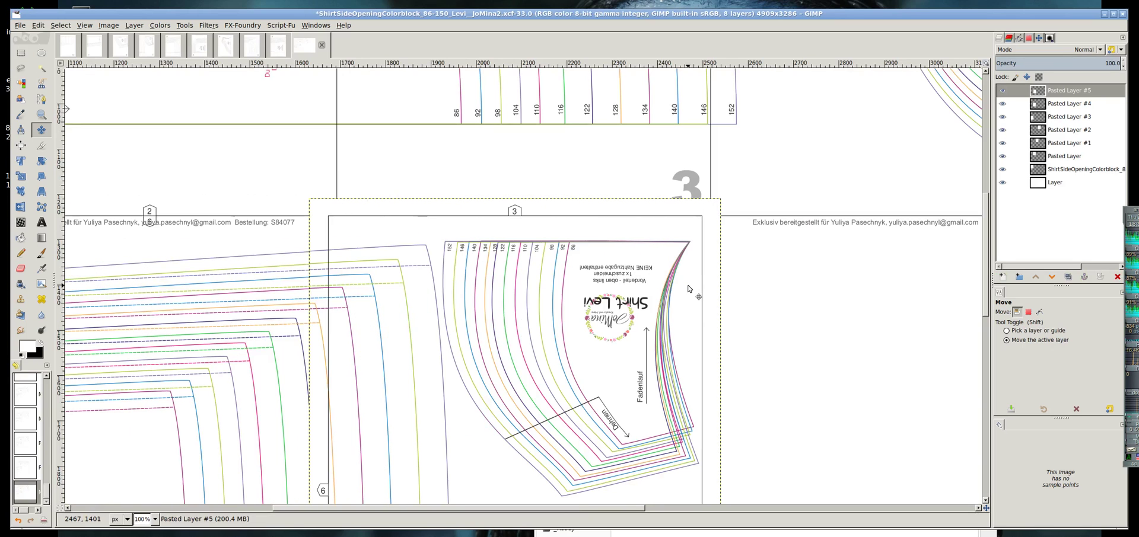
pyautogui.press('Right')
pyautogui.press('Right')
pyautogui.press('Right')
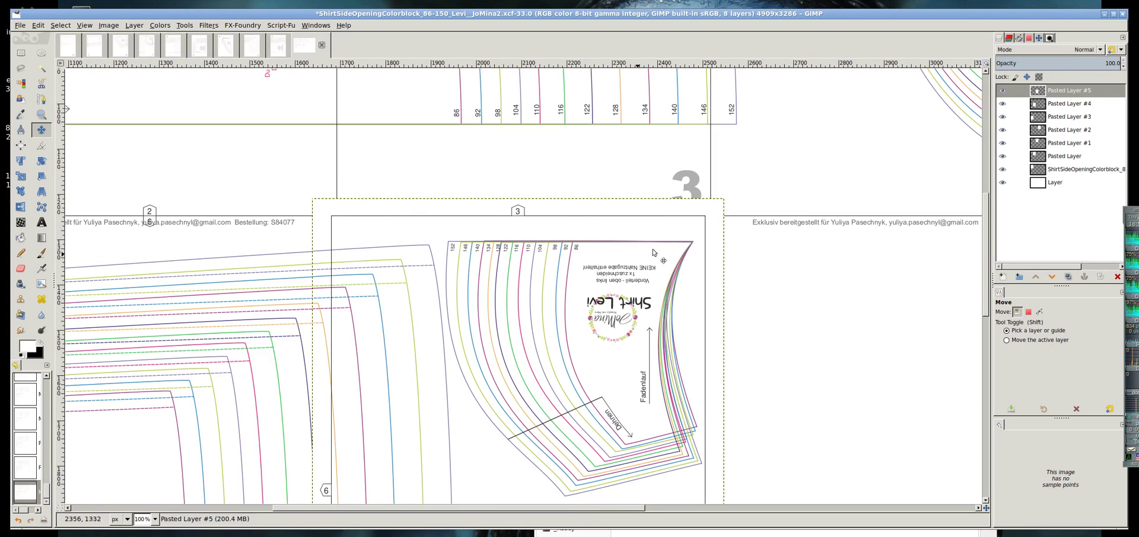
# Step: Set the page 7 layer to Darken only, align it beneath page 3, and save
pyautogui.click(1088, 50)
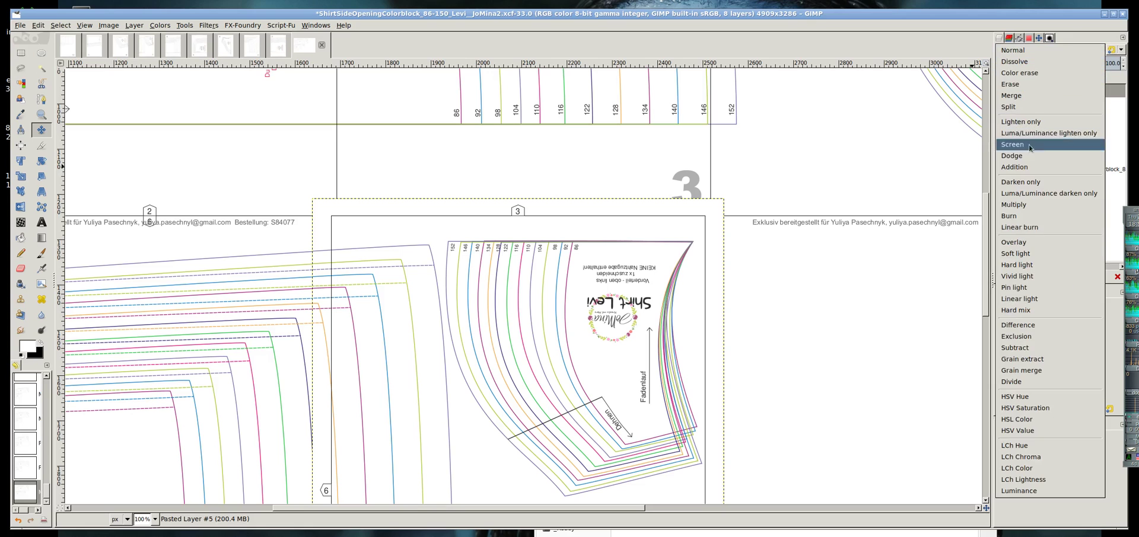
pyautogui.click(1006, 191)
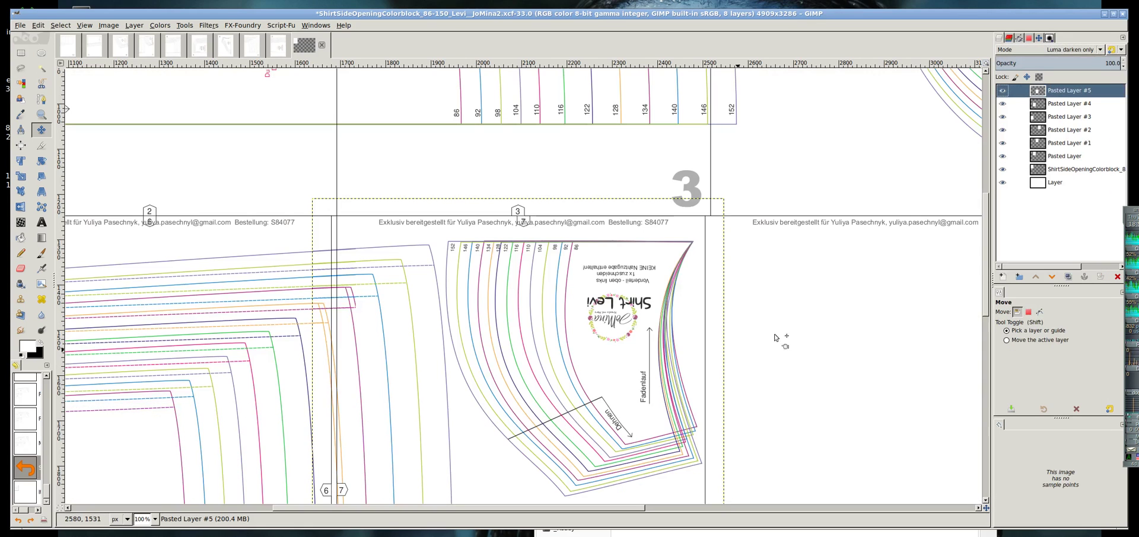
pyautogui.click(1072, 49)
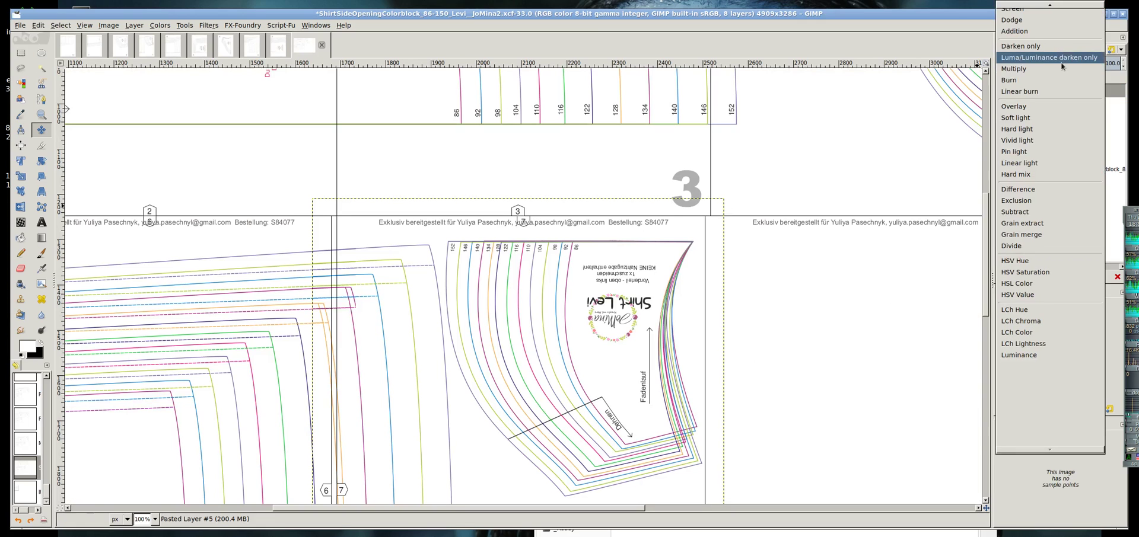
pyautogui.click(1026, 45)
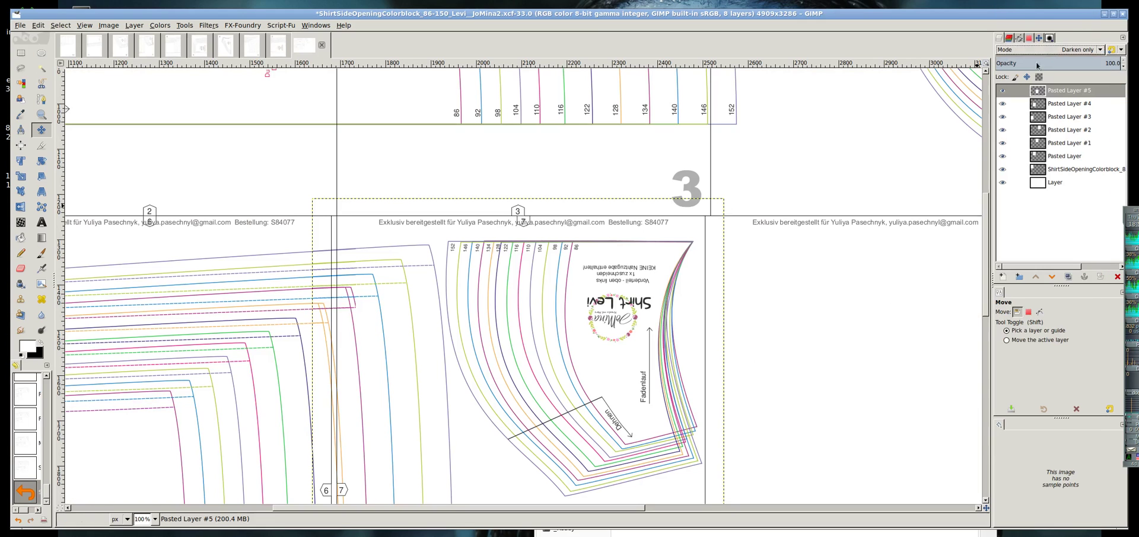
pyautogui.press('Right')
pyautogui.press('Right')
pyautogui.press('Right')
pyautogui.press('Right')
pyautogui.press('Right')
pyautogui.press('Right')
pyautogui.press('Right')
pyautogui.press('Right')
pyautogui.press('Right')
pyautogui.press('Right')
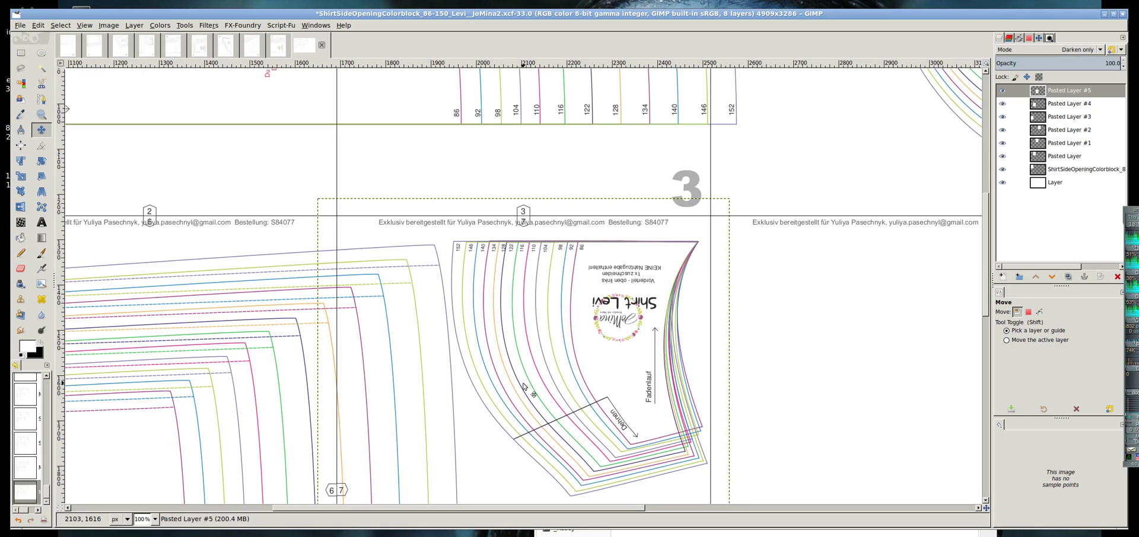
pyautogui.hotkey('ctrl', 's')
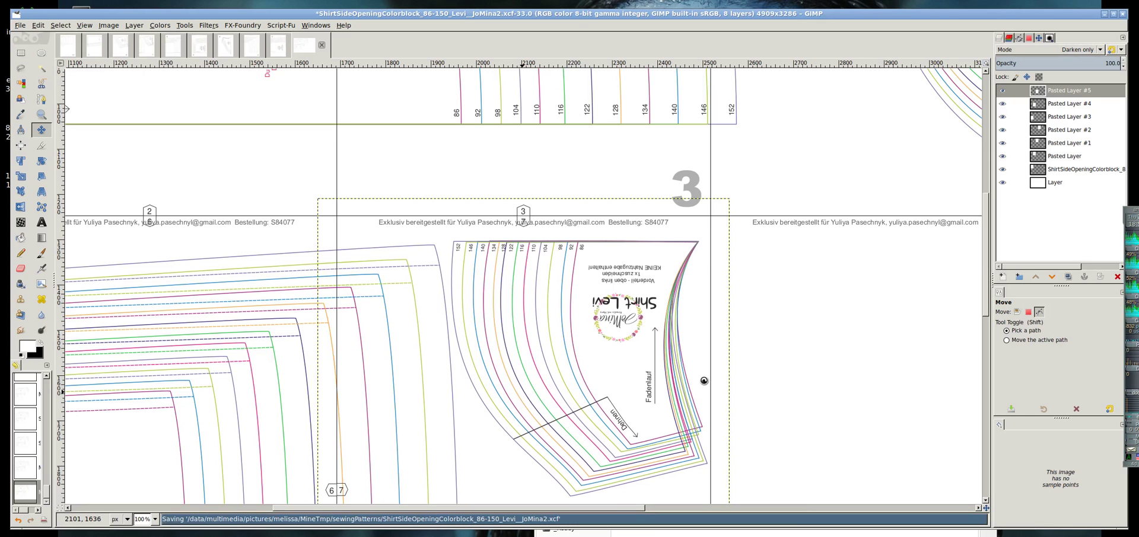
pyautogui.moveTo(630, 508); pyautogui.dragTo(812, 492)
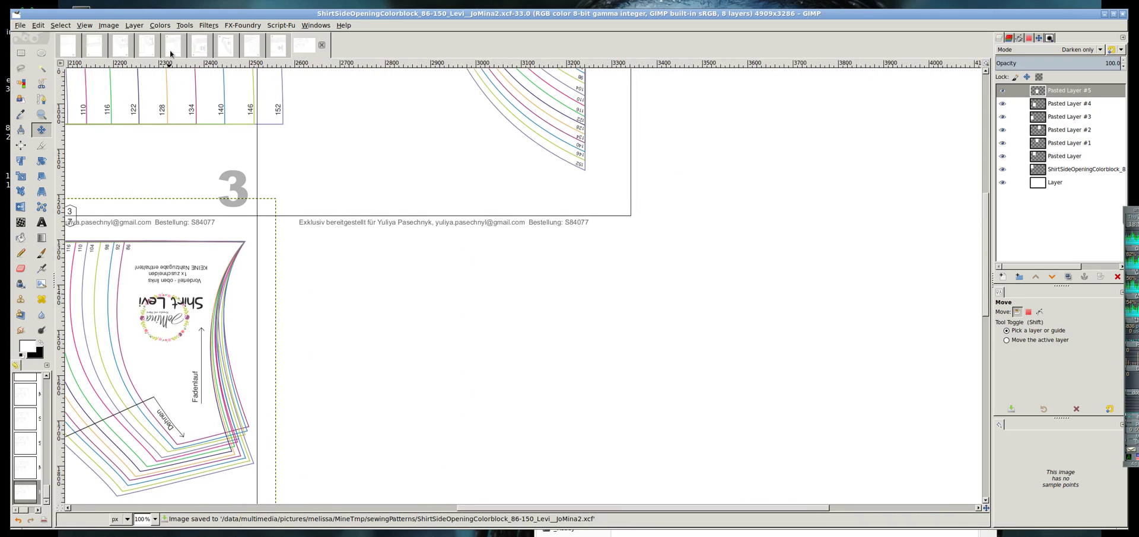
# Step: Paste pattern page 8 from its PDF image as a new layer right of page 7
pyautogui.click(171, 51)
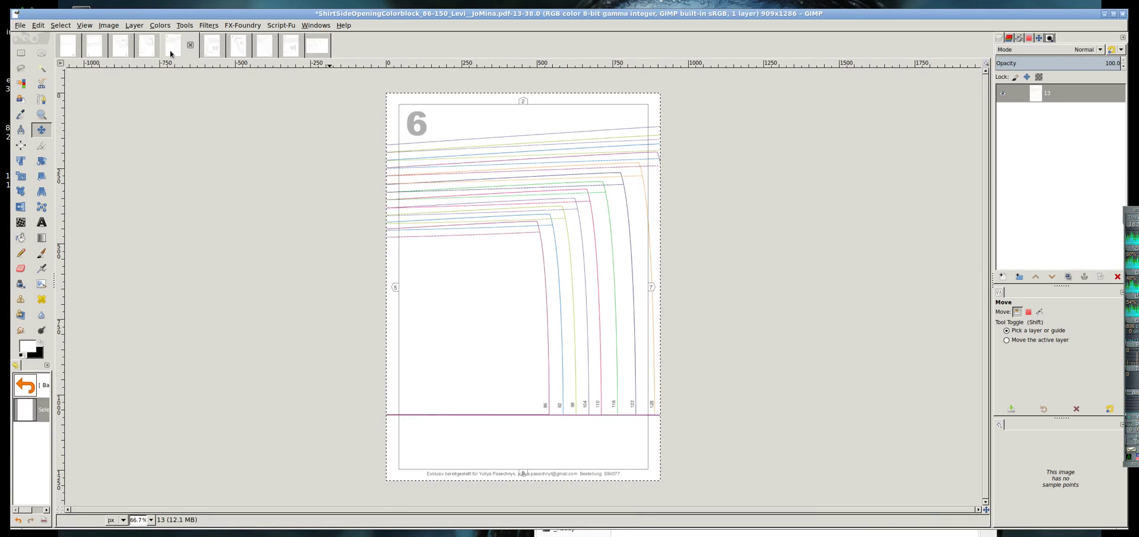
pyautogui.click(148, 51)
pyautogui.click(116, 47)
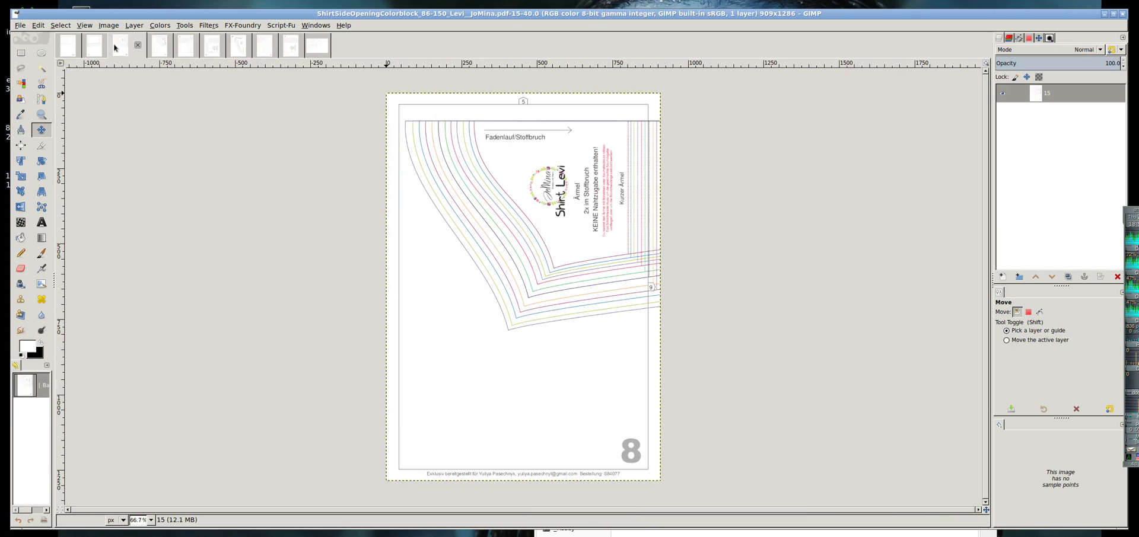
pyautogui.click(315, 45)
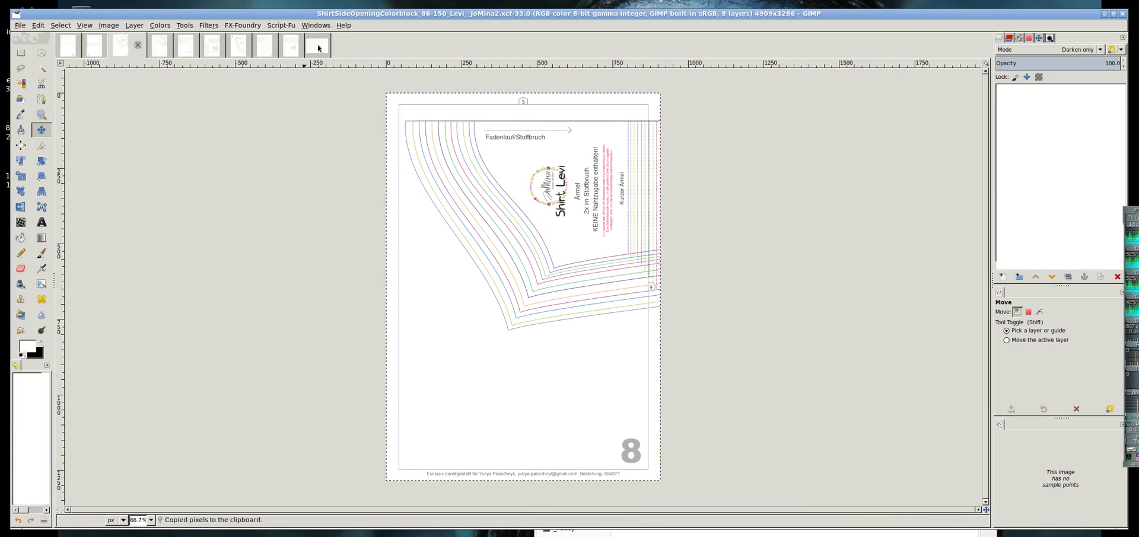
pyautogui.hotkey('ctrl', 'v')
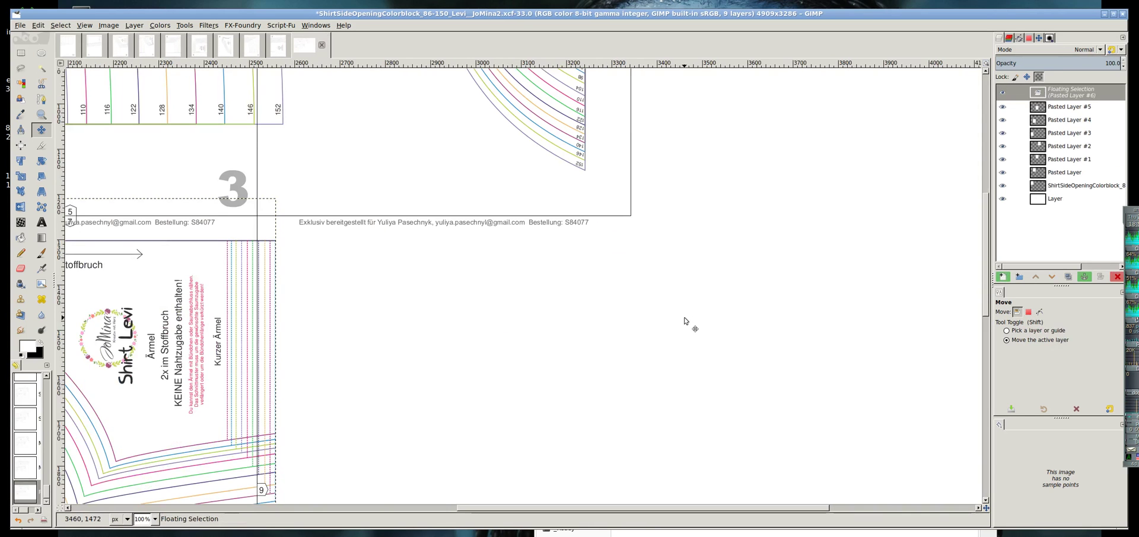
pyautogui.hotkey('ctrl', 'shift', 'n')
pyautogui.hotkey('shift', 'Right')
pyautogui.hotkey('shift', 'Right')
pyautogui.hotkey('shift', 'Right')
pyautogui.hotkey('shift', 'Right')
pyautogui.hotkey('shift', 'Right')
pyautogui.hotkey('shift', 'Right')
pyautogui.hotkey('shift', 'Right')
pyautogui.hotkey('shift', 'Right')
pyautogui.hotkey('shift', 'Right')
pyautogui.hotkey('shift', 'Right')
pyautogui.hotkey('shift', 'Right')
pyautogui.hotkey('shift', 'Right')
pyautogui.hotkey('shift', 'Right')
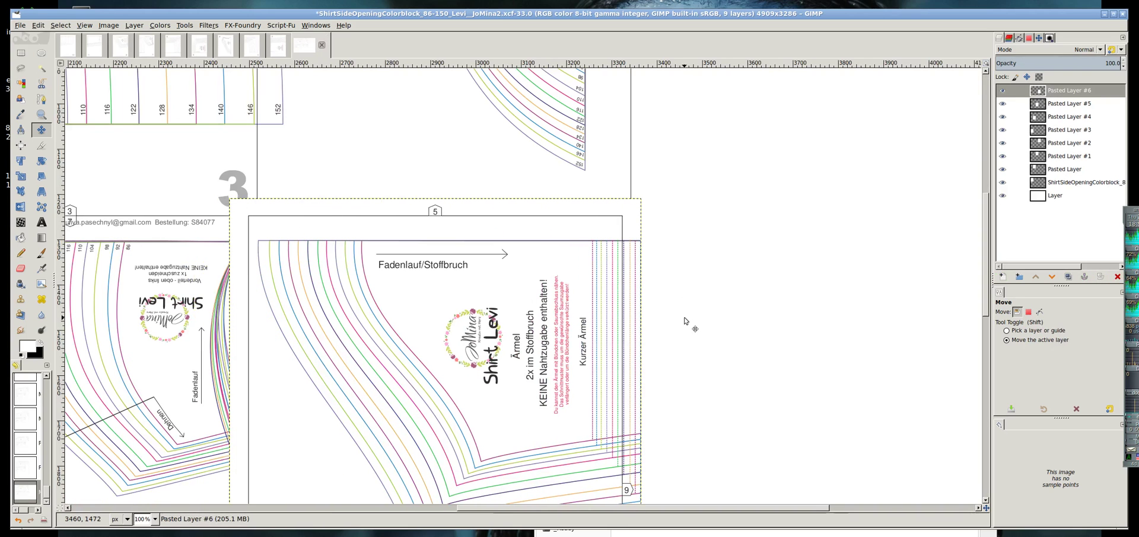
pyautogui.press('Right')
pyautogui.press('Right')
pyautogui.press('Right')
pyautogui.press('Right')
pyautogui.press('Right')
pyautogui.press('Right')
pyautogui.press('Right')
pyautogui.press('Right')
pyautogui.press('Right')
pyautogui.press('Right')
pyautogui.press('Right')
pyautogui.press('Right')
pyautogui.press('Right')
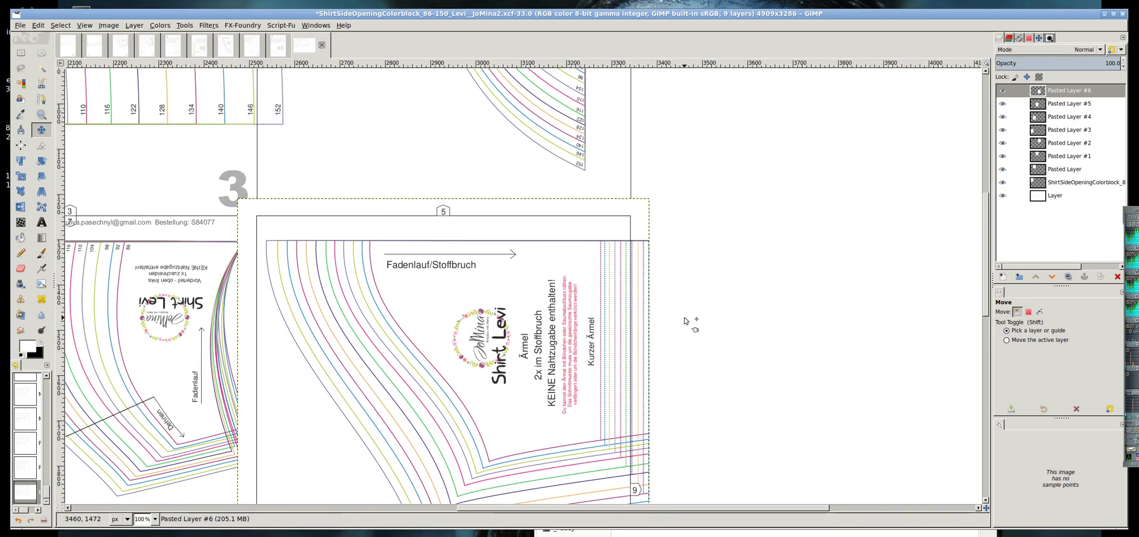
# Step: Set the page 8 layer to Darken only, nudge it one pixel right, and save
pyautogui.click(1086, 49)
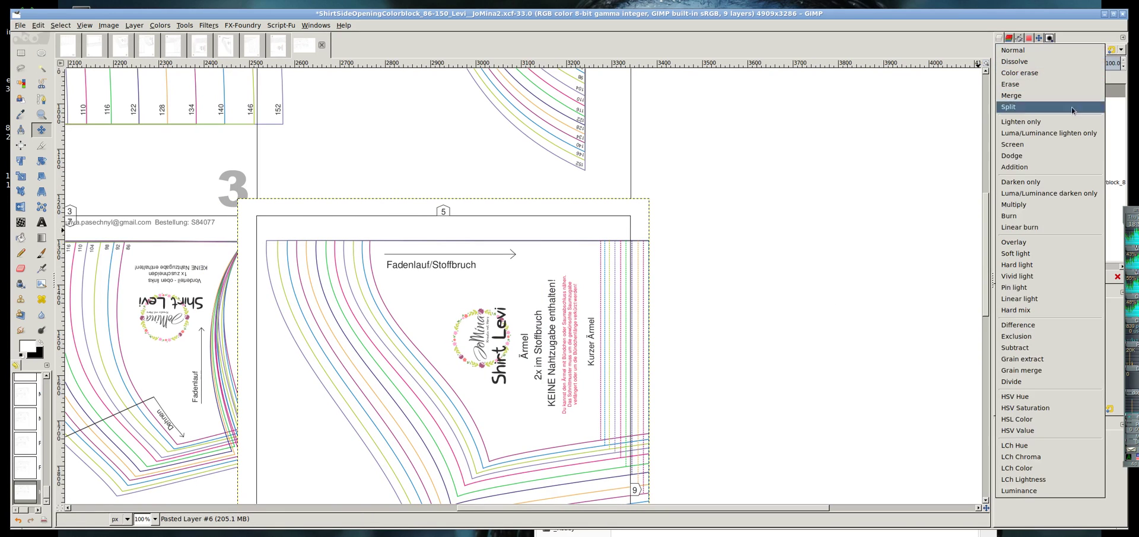
pyautogui.click(1046, 185)
pyautogui.press('Right')
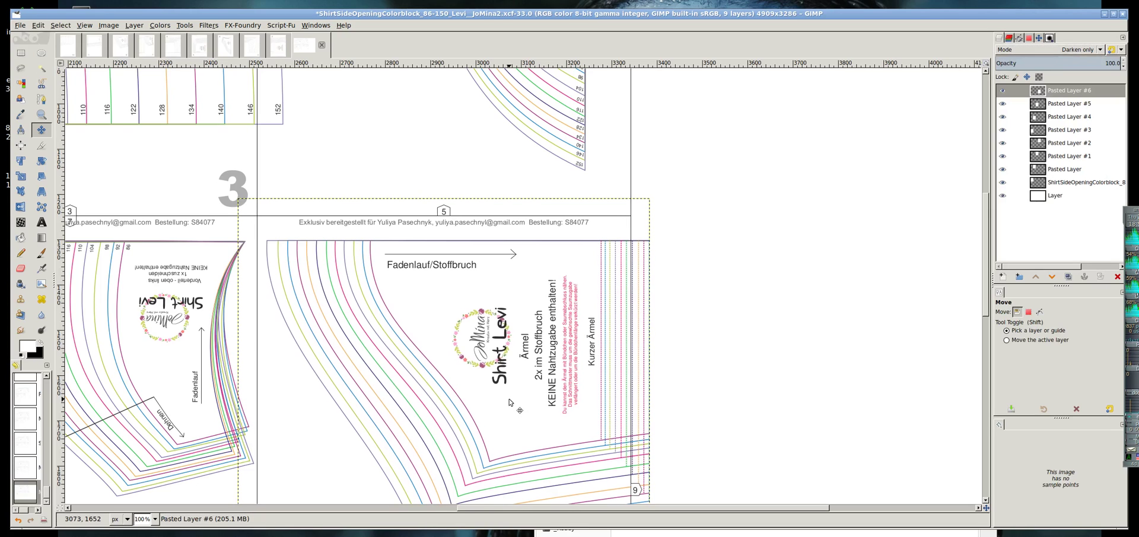
pyautogui.hotkey('ctrl', 's')
pyautogui.moveTo(511, 507); pyautogui.dragTo(694, 479)
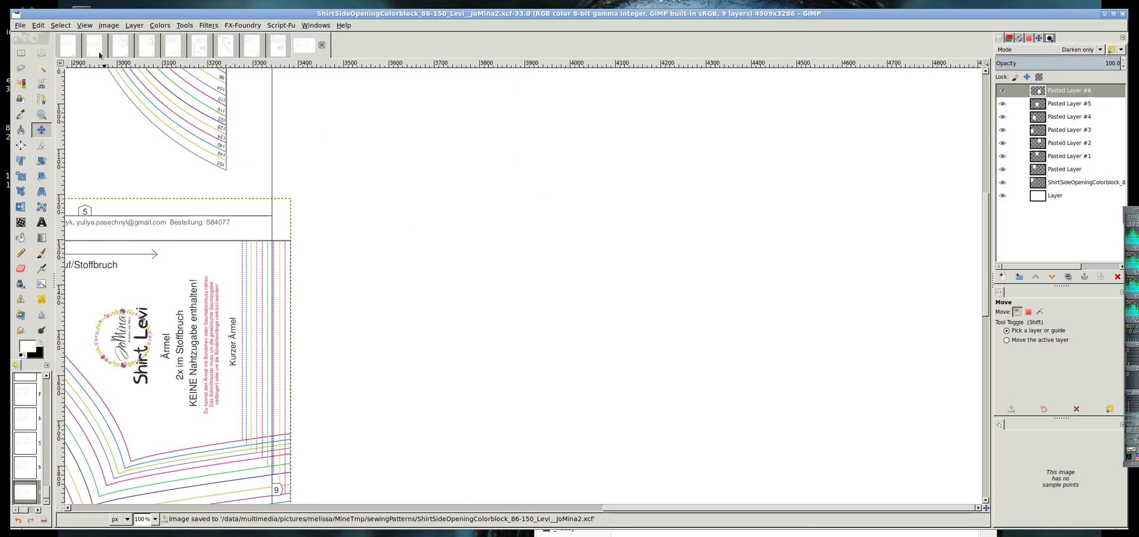
# Step: Paste pattern page 9 as a new layer and move it right of page 8
pyautogui.click(96, 51)
pyautogui.click(304, 45)
pyautogui.hotkey('ctrl', 'v')
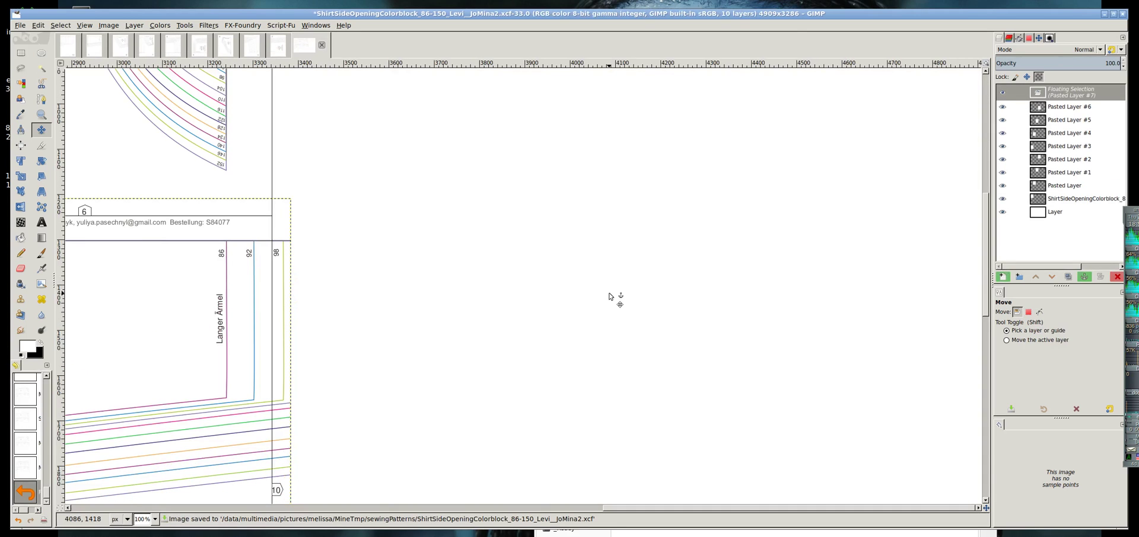
pyautogui.hotkey('ctrl', 'shift', 'n')
pyautogui.hotkey('shift', 'Right')
pyautogui.hotkey('shift', 'Right')
pyautogui.hotkey('shift', 'Right')
pyautogui.hotkey('shift', 'Right')
pyautogui.hotkey('shift', 'Right')
pyautogui.hotkey('shift', 'Right')
pyautogui.hotkey('shift', 'Right')
pyautogui.hotkey('shift', 'Right')
pyautogui.hotkey('shift', 'Right')
pyautogui.hotkey('shift', 'Right')
pyautogui.hotkey('shift', 'Right')
pyautogui.press('Right')
pyautogui.press('Right')
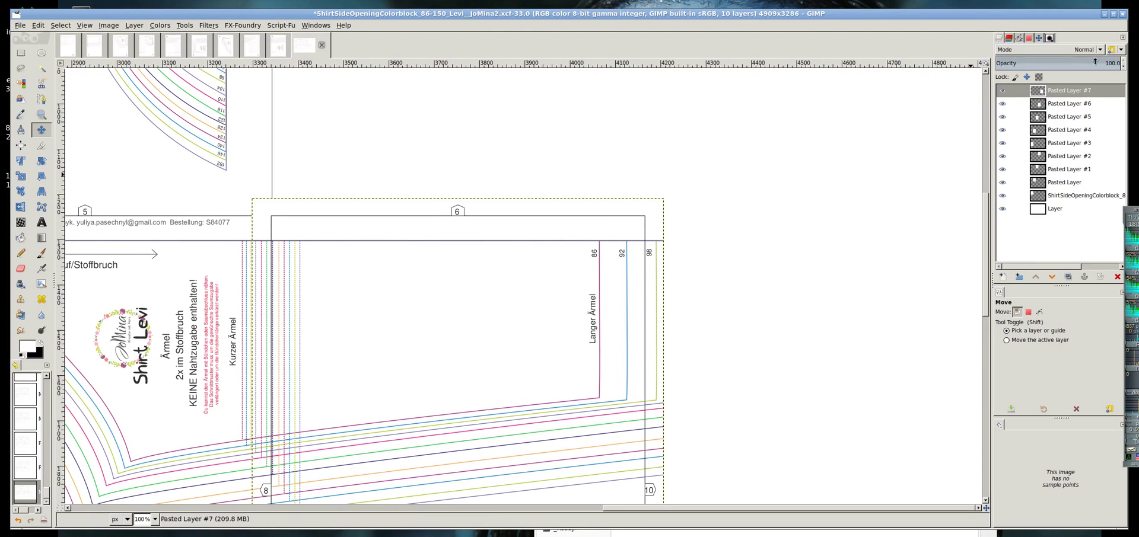
# Step: Set Pasted Layer #7 to Darken only, fine-tune its alignment, and save
pyautogui.click(1053, 49)
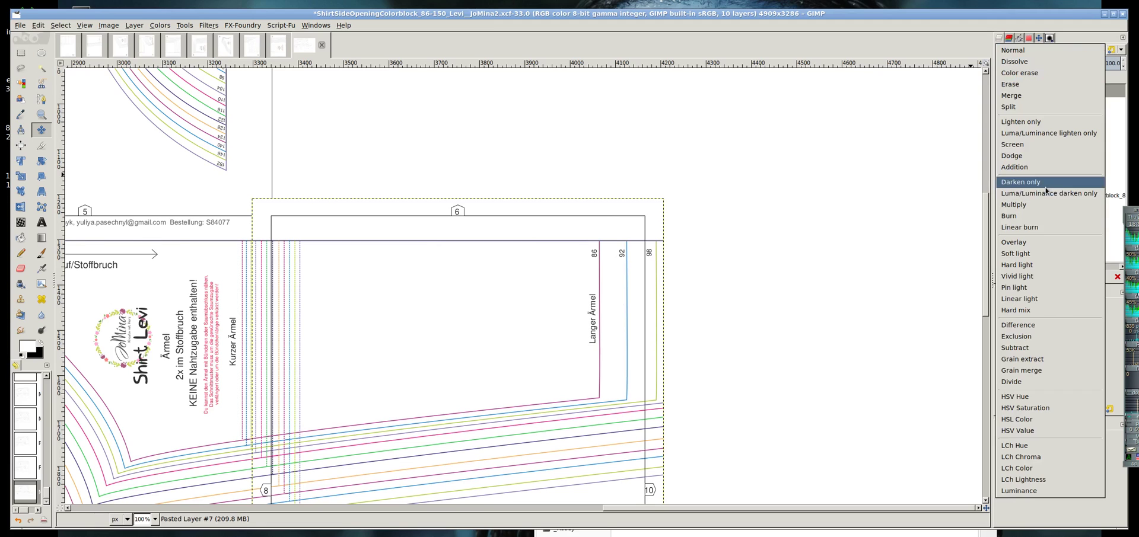
pyautogui.click(1020, 181)
pyautogui.press('Right')
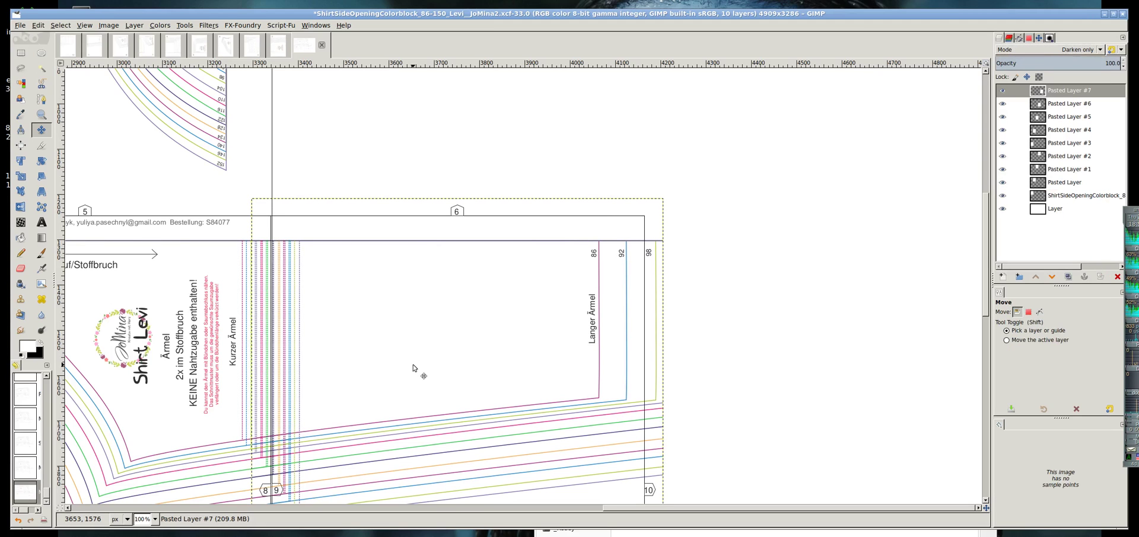
pyautogui.press('Right')
pyautogui.press('Left')
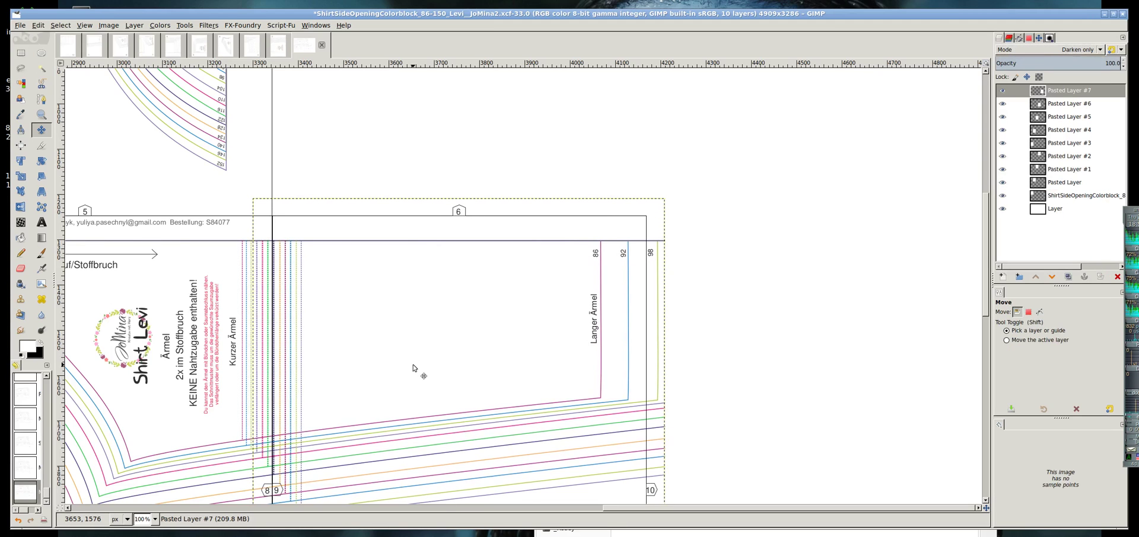
pyautogui.hotkey('ctrl', 's')
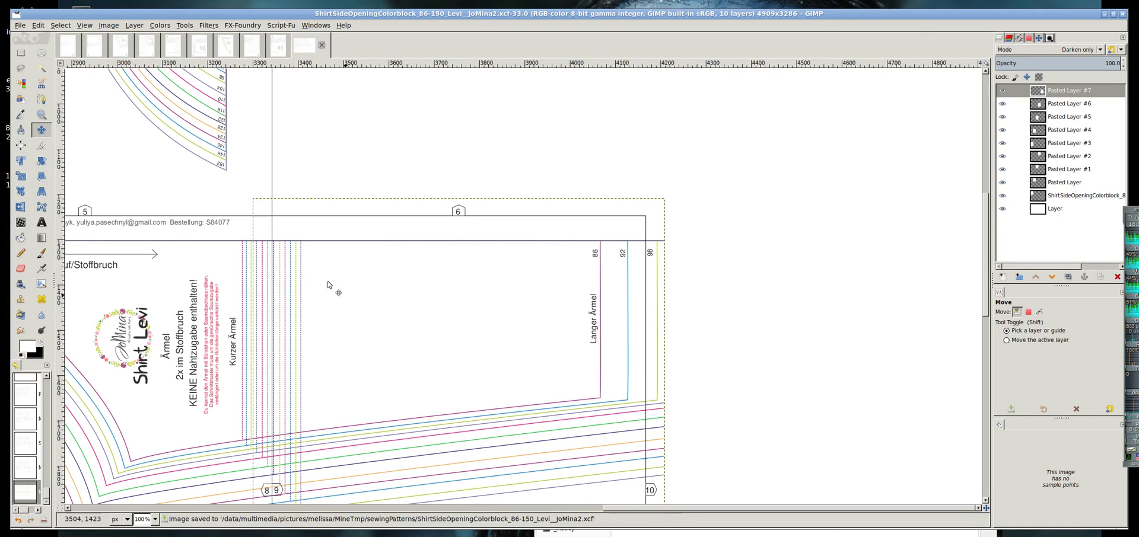
# Step: Bring pattern page 10 from the PDF page 17 image in as a new layer after page 9
pyautogui.click(63, 49)
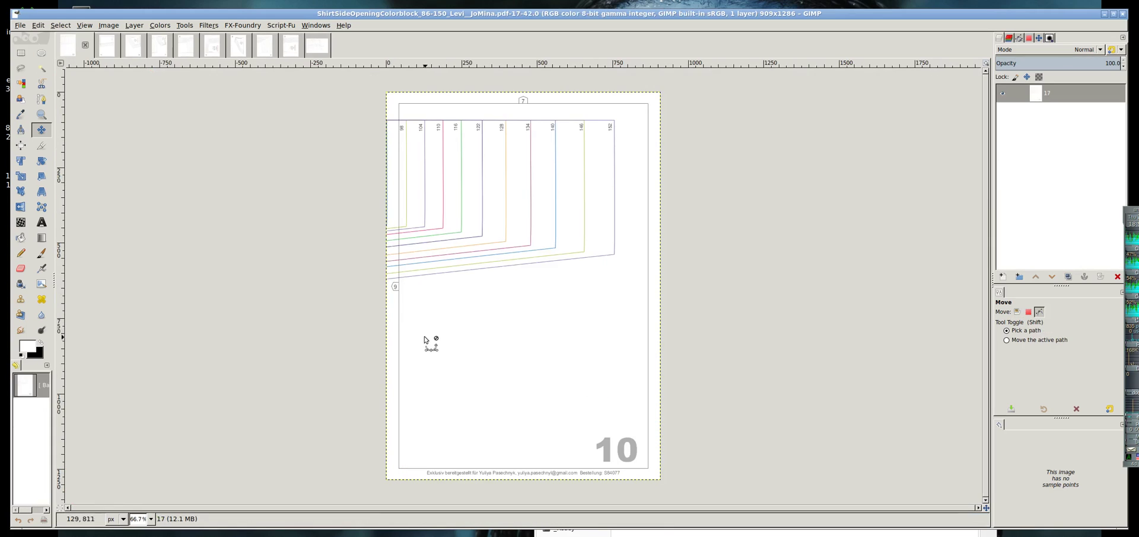
pyautogui.hotkey('ctrl', 'pageup')
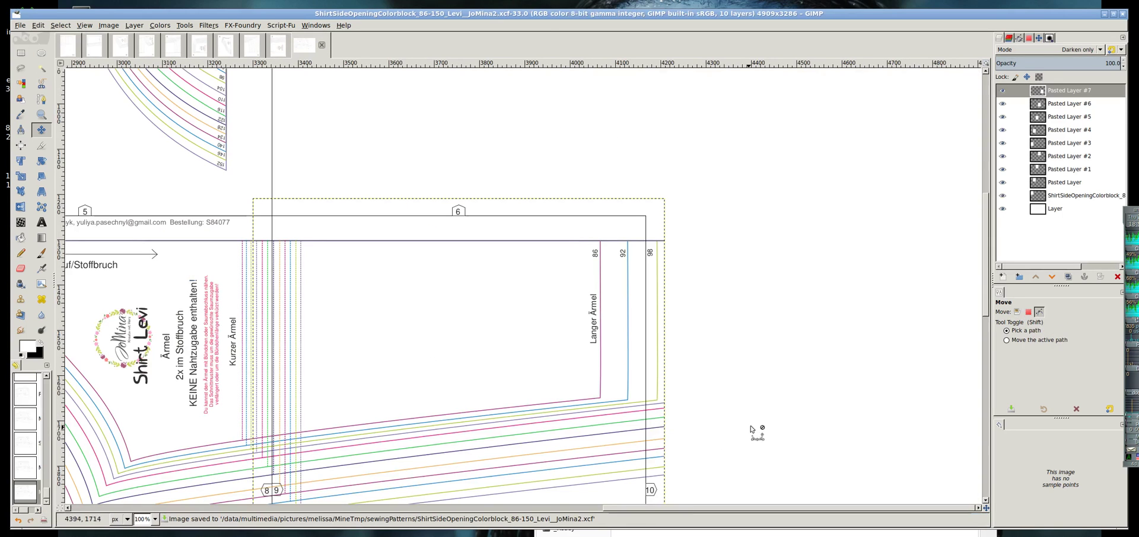
pyautogui.hotkey('shift', 'ctrl', 'n')
pyautogui.hotkey('shift', 'Right')
pyautogui.hotkey('shift', 'Right')
pyautogui.hotkey('shift', 'Right')
pyautogui.hotkey('shift', 'Right')
pyautogui.hotkey('shift', 'Right')
pyautogui.hotkey('shift', 'Right')
pyautogui.hotkey('shift', 'Right')
pyautogui.hotkey('shift', 'Right')
pyautogui.hotkey('shift', 'Right')
pyautogui.hotkey('shift', 'Right')
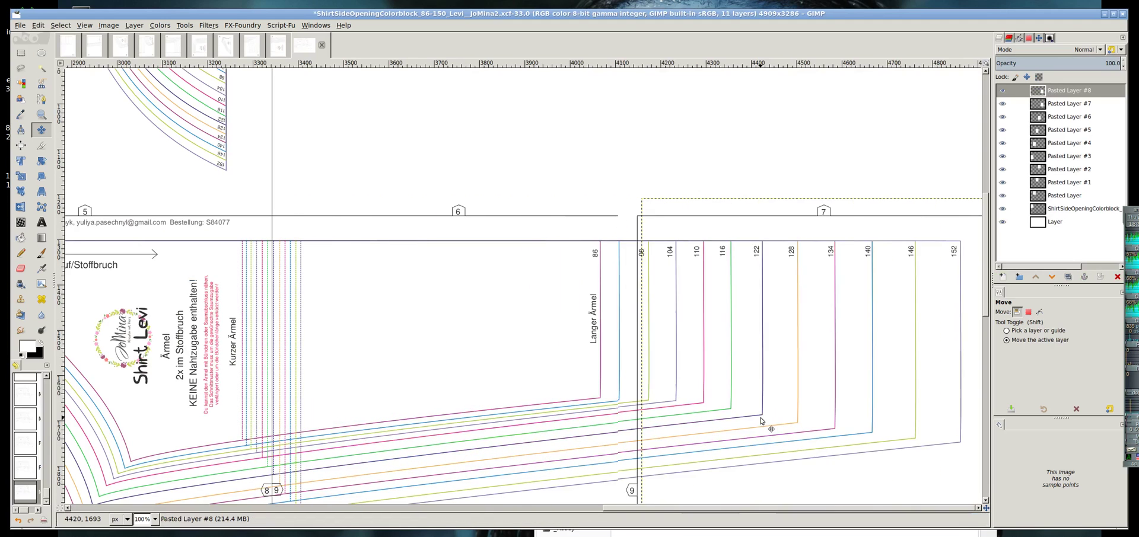
pyautogui.hotkey('shift', 'Right')
pyautogui.hotkey('shift', 'Right')
pyautogui.hotkey('shift', 'Left')
pyautogui.hotkey('shift', 'Left')
# Step: Set Pasted Layer #8 to Darken only, nudge it into alignment, and save
pyautogui.click(1105, 51)
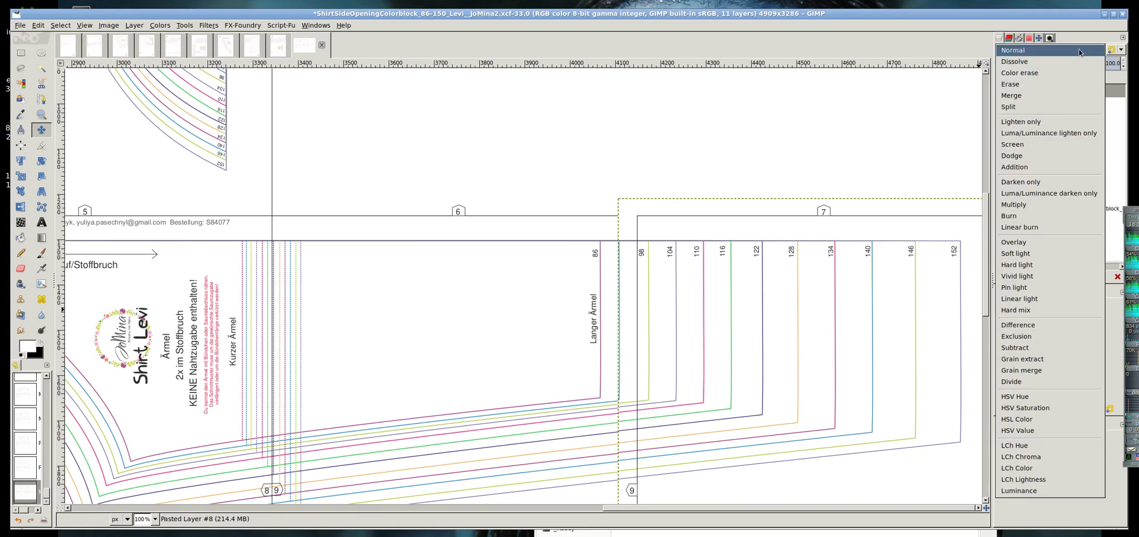
pyautogui.click(1050, 184)
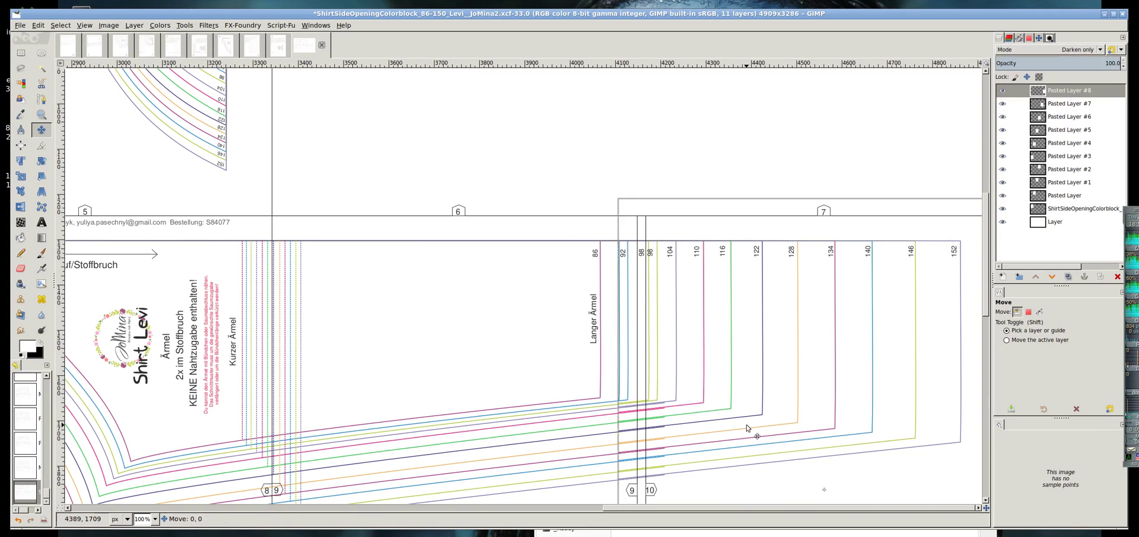
pyautogui.press('Left')
pyautogui.press('Left')
pyautogui.press('Right')
pyautogui.press('Right')
pyautogui.press('Right')
pyautogui.press('Right')
pyautogui.press('Right')
pyautogui.press('Right')
pyautogui.press('Right')
pyautogui.press('Right')
pyautogui.press('Right')
pyautogui.press('Right')
pyautogui.press('Right')
pyautogui.press('Right')
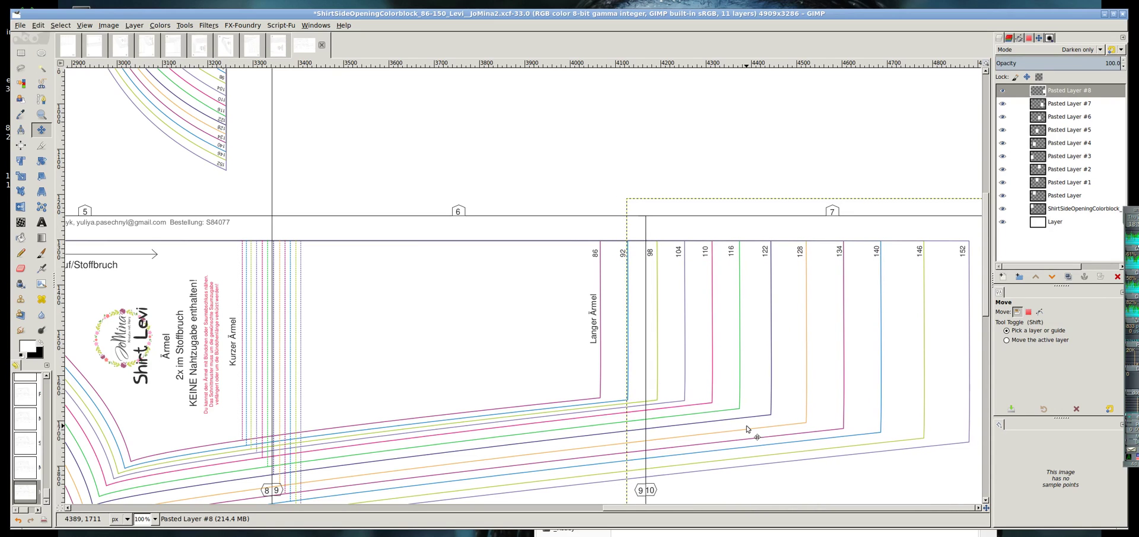
pyautogui.hotkey('ctrl', 's')
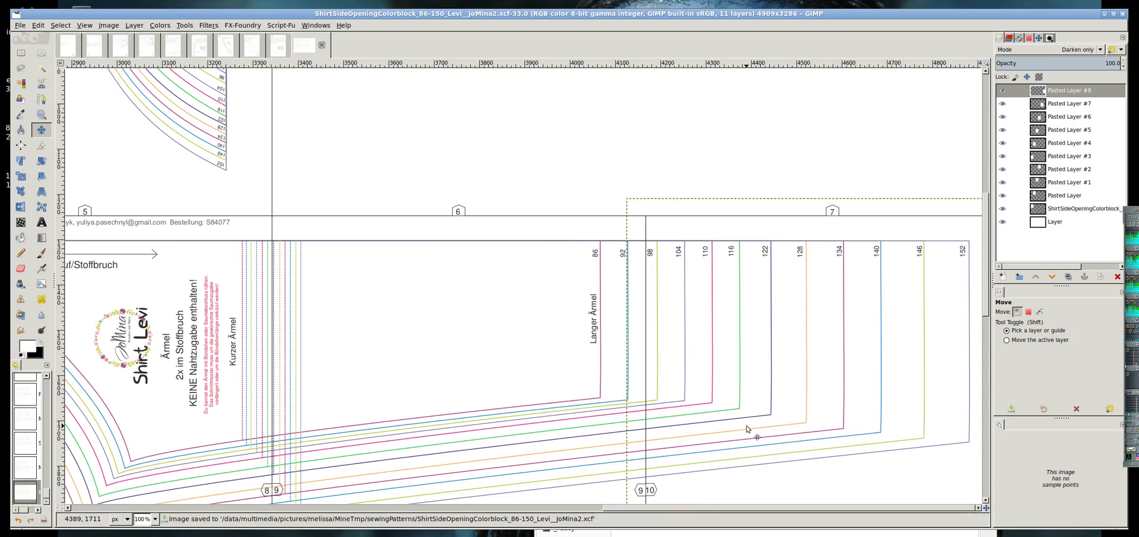
pyautogui.hotkey('shift', 'ctrl', 'j')
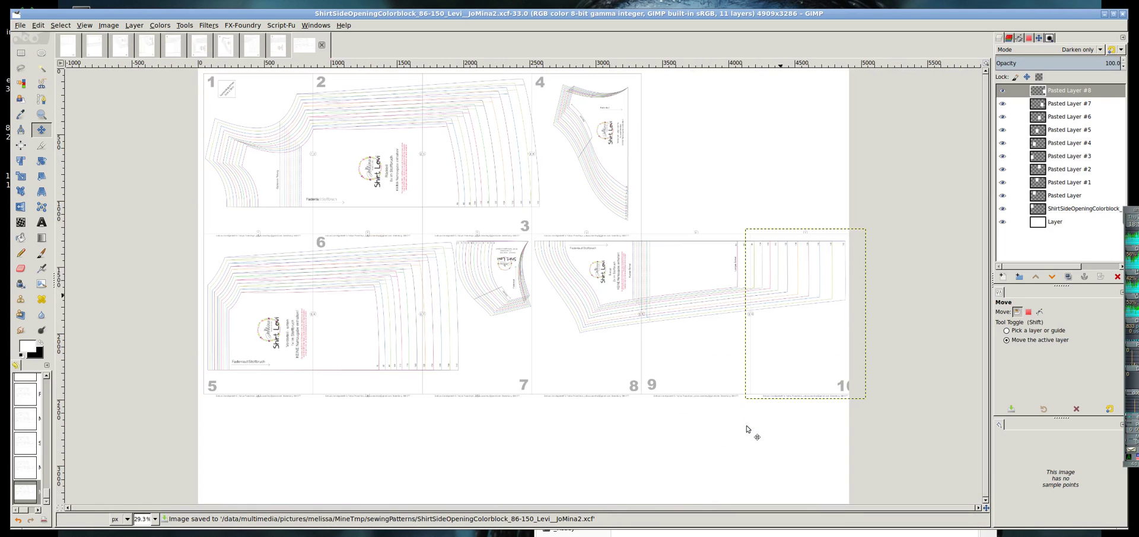
# Step: Draw a trial crop around the lower pages, then cancel it
pyautogui.hotkey('shift', 'c')
pyautogui.moveTo(165, 401); pyautogui.dragTo(923, 74)
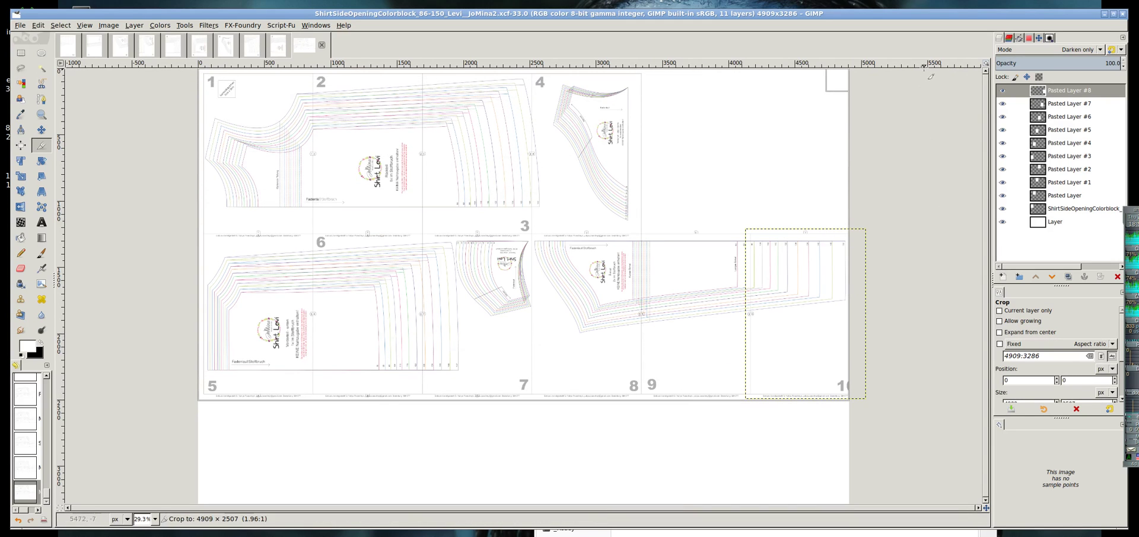
pyautogui.moveTo(922, 73); pyautogui.dragTo(867, 237)
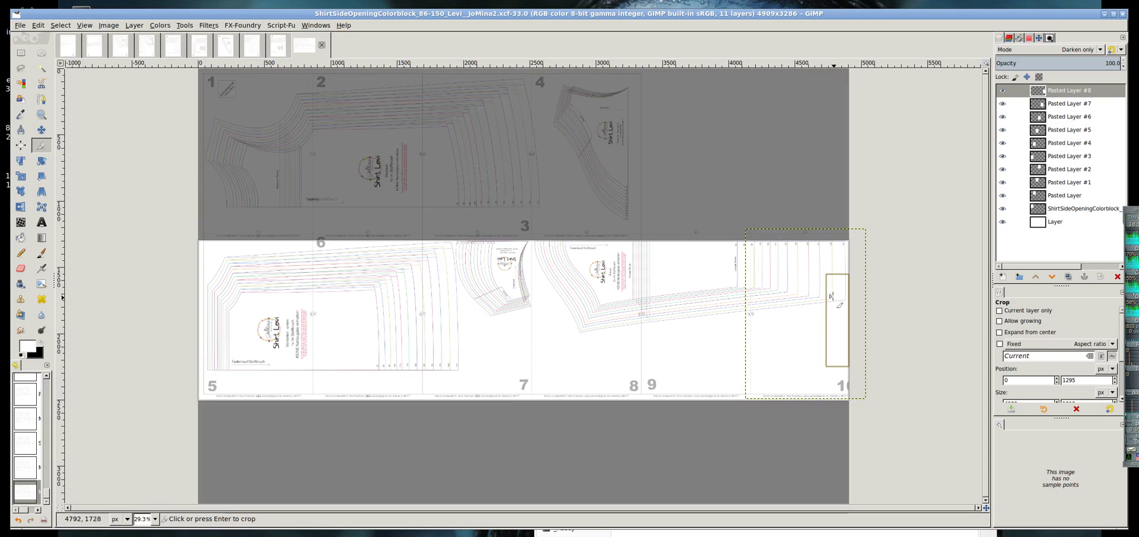
pyautogui.press('Escape')
# Step: Widen the canvas from 4909 to 5309 × 3286 pixels
pyautogui.click(108, 25)
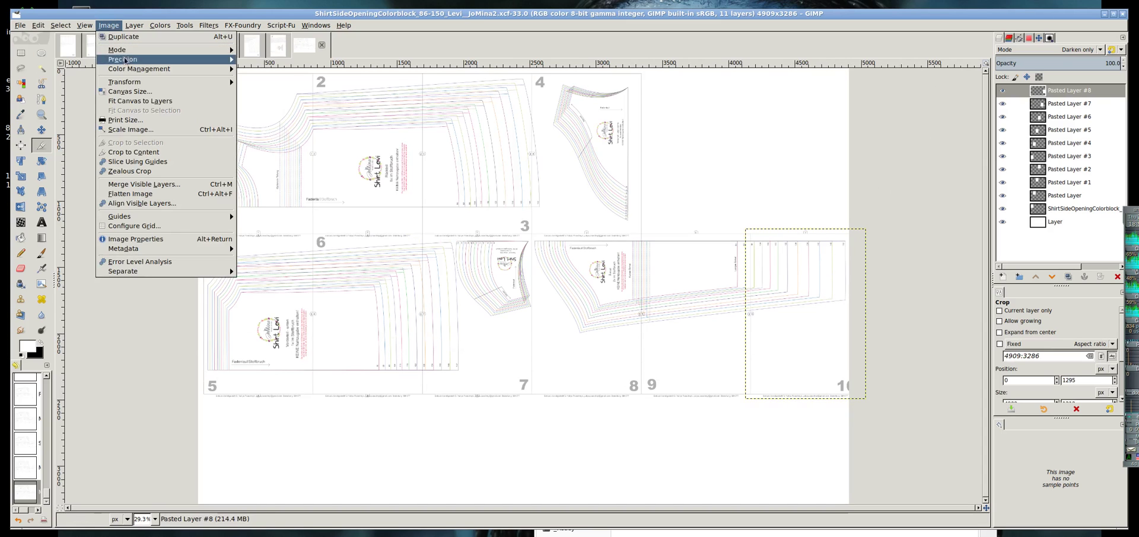
pyautogui.click(125, 92)
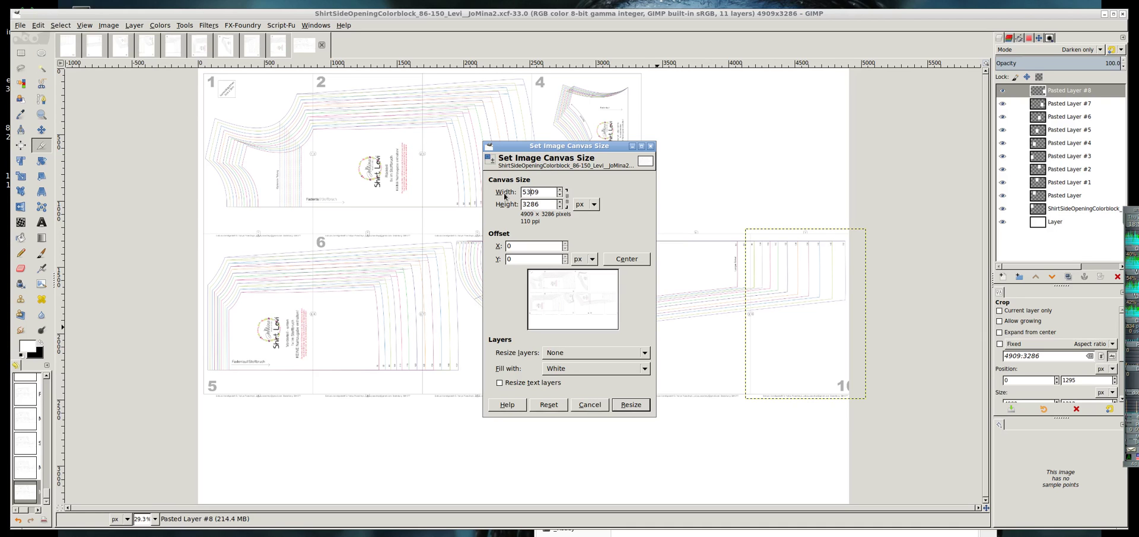
pyautogui.press('Tab')
pyautogui.click(631, 401)
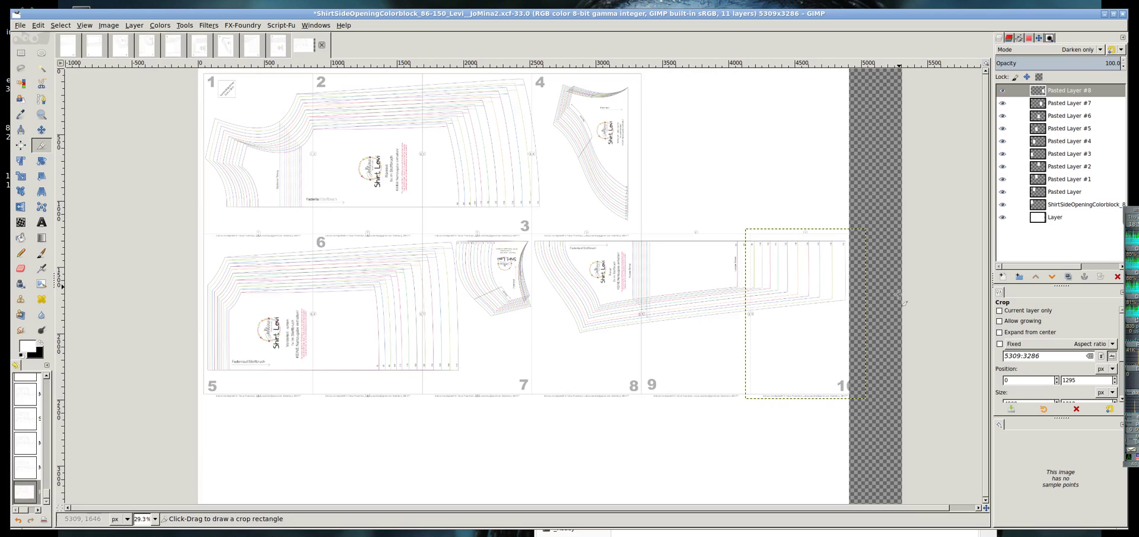
# Step: Stretch the background layer to image size and fill the new strip with white
pyautogui.rightClick(1066, 219)
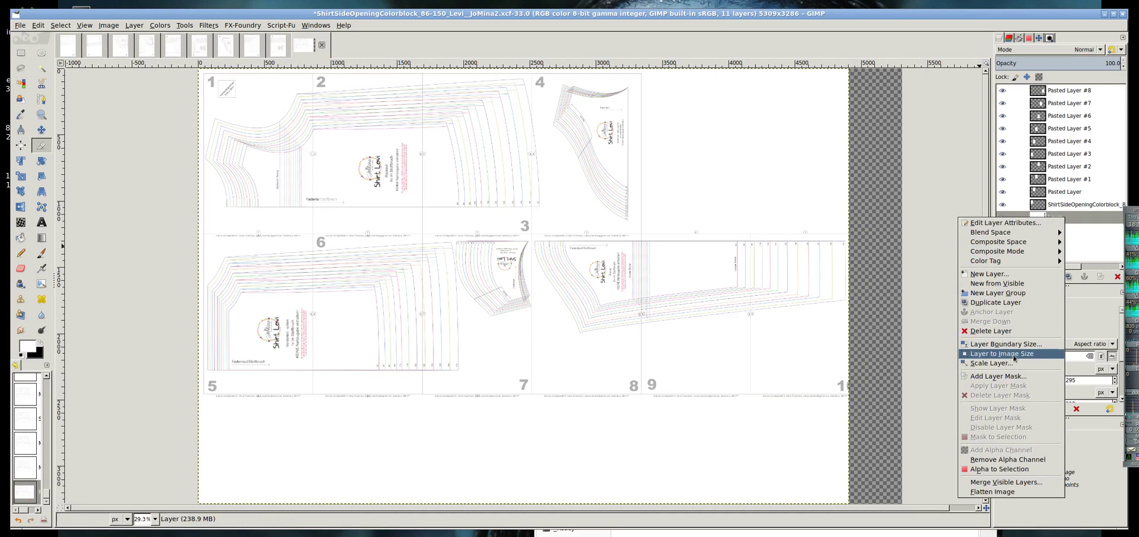
pyautogui.click(1014, 355)
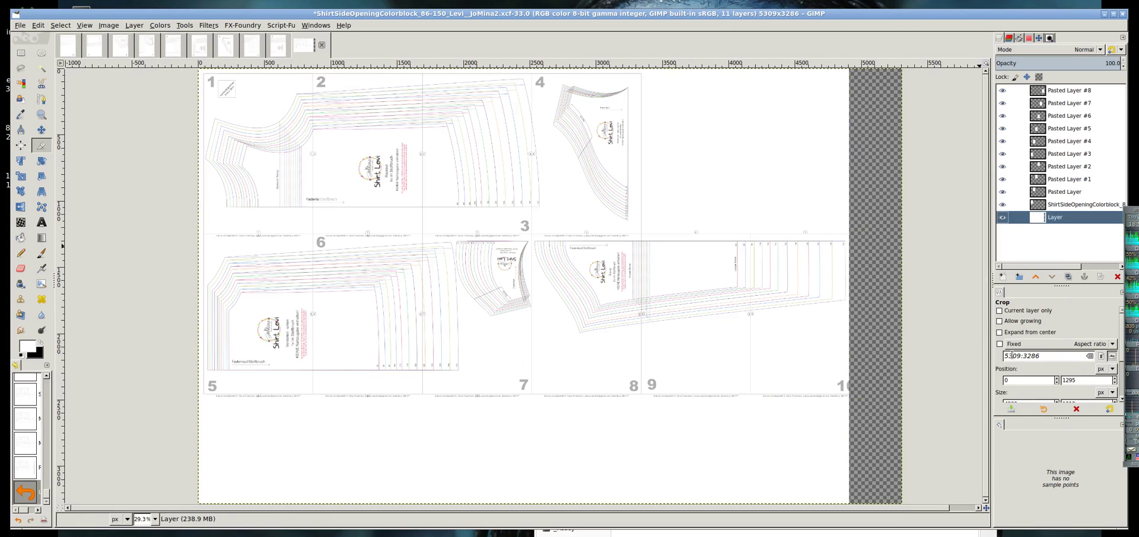
pyautogui.moveTo(45, 348); pyautogui.dragTo(869, 346)
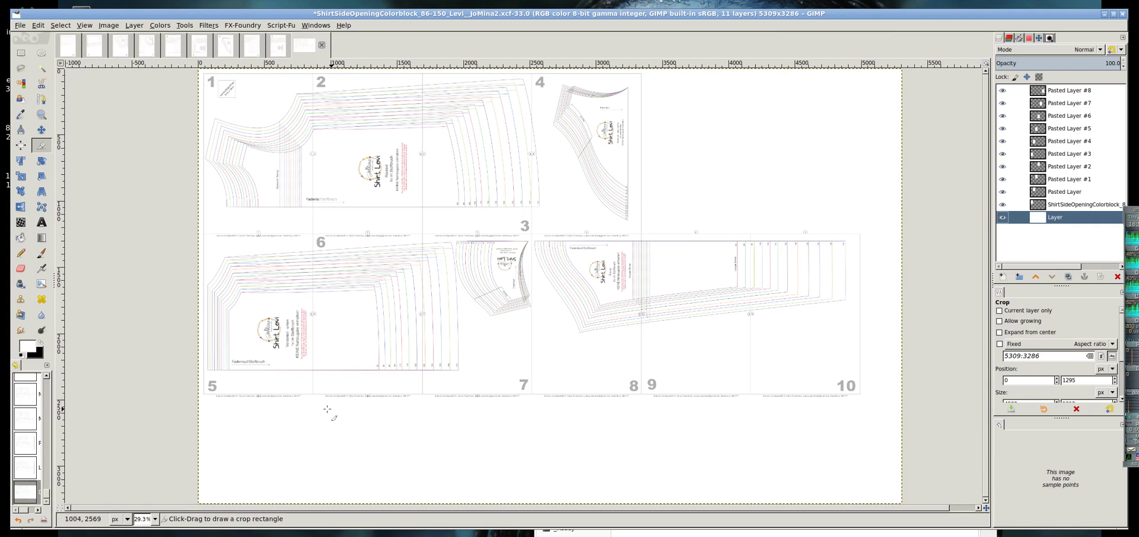
# Step: Crop the sheet to 5079 × 2552 around all ten pages and save
pyautogui.moveTo(188, 407)
pyautogui.mouseDown()
pyautogui.moveTo(882, 67)
pyautogui.moveTo(877, 75)
pyautogui.moveTo(871, 63)
pyautogui.mouseUp()
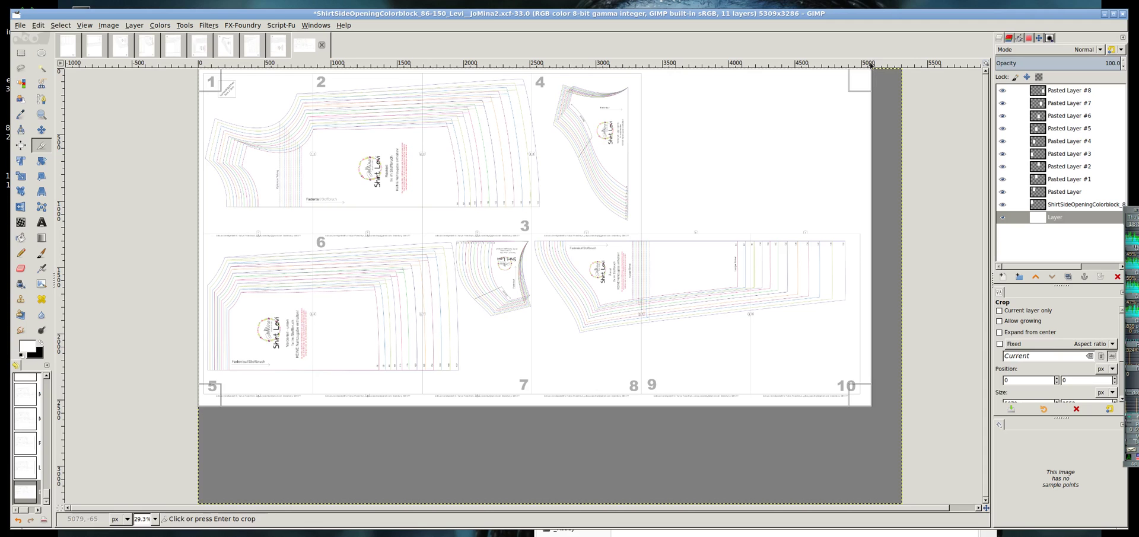
pyautogui.press('Return')
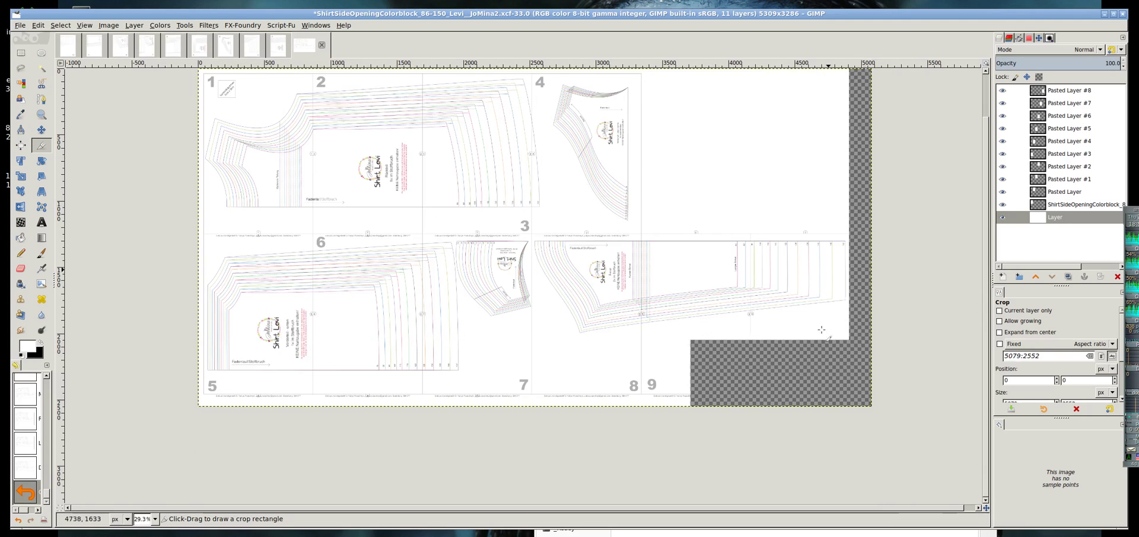
pyautogui.hotkey('ctrl', 's')
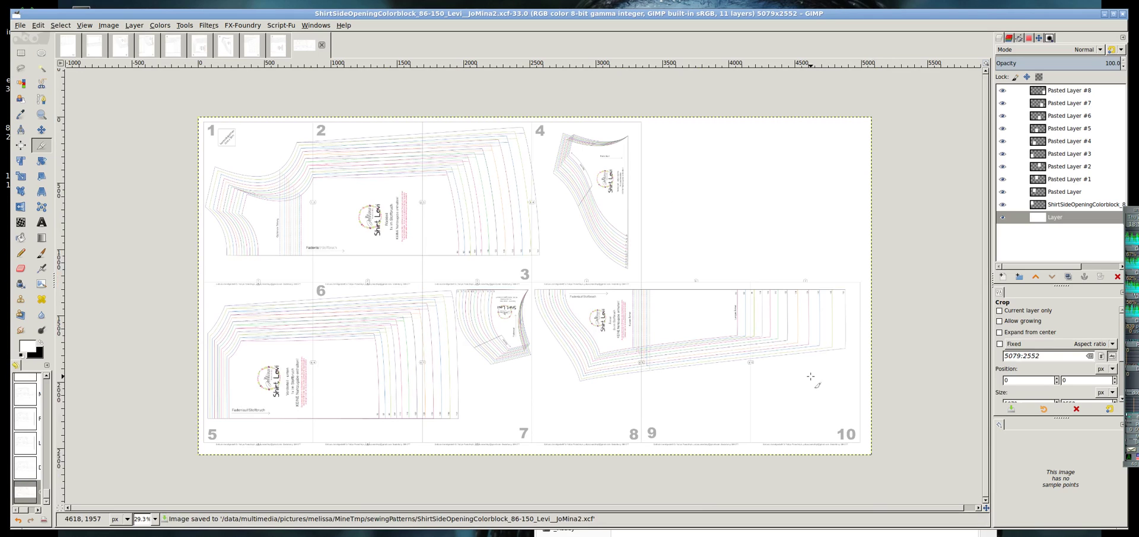
# Step: Switch to the Move tool and zoom the view to 37.3%
pyautogui.press('m')
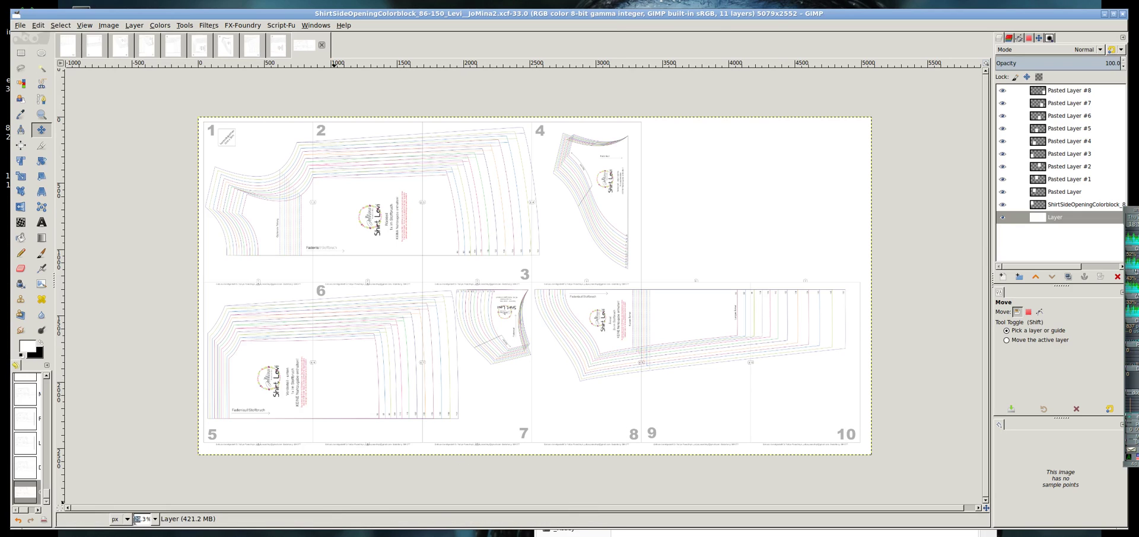
pyautogui.write('37.')
pyautogui.press('Return')
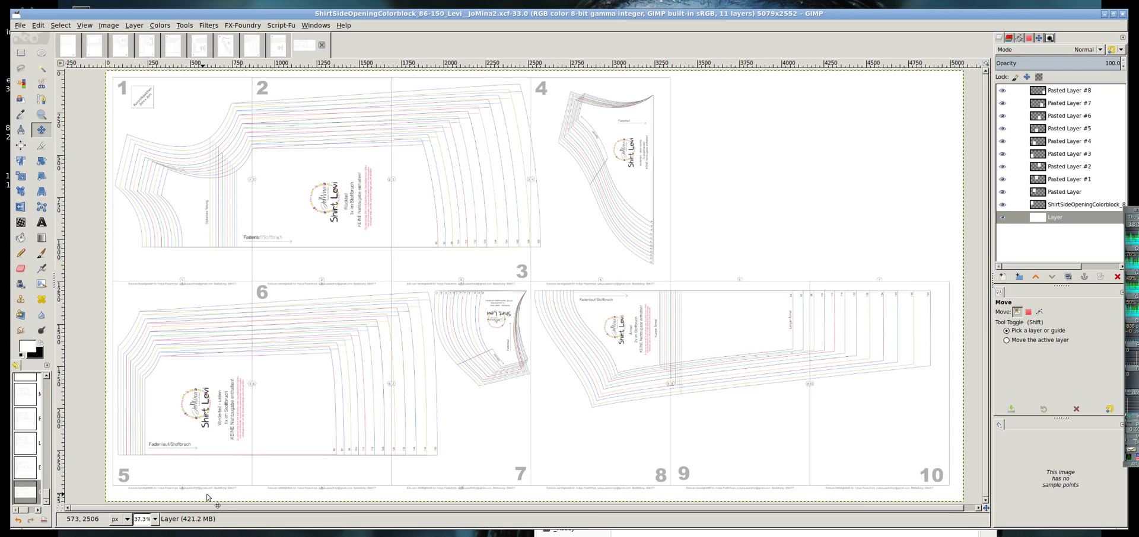